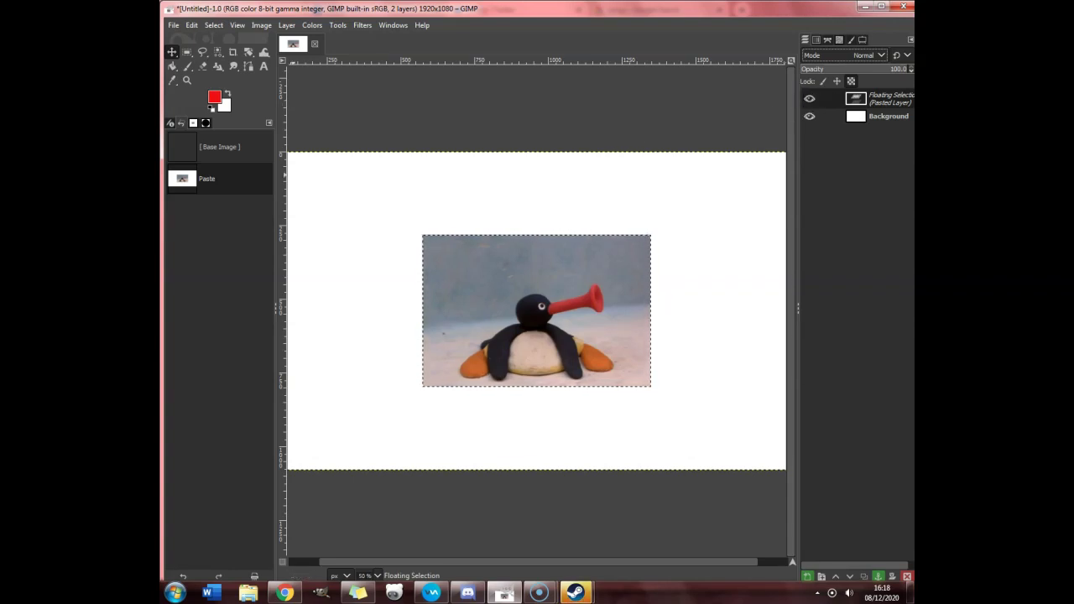
# Set the foreground colour to black.
pyautogui.click(213, 97)
pyautogui.moveTo(587, 222); pyautogui.dragTo(483, 305)
pyautogui.click(661, 341)
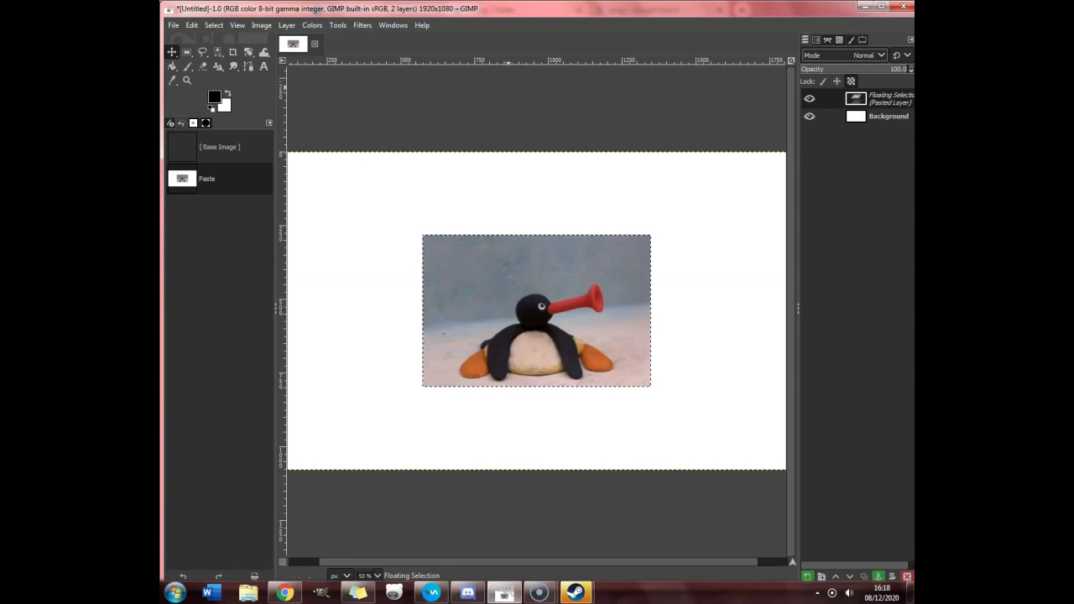
# Convert the floating penguin picture to a new layer and hide that layer.
pyautogui.keyDown('shift'); pyautogui.click(807, 109); pyautogui.keyUp('shift')
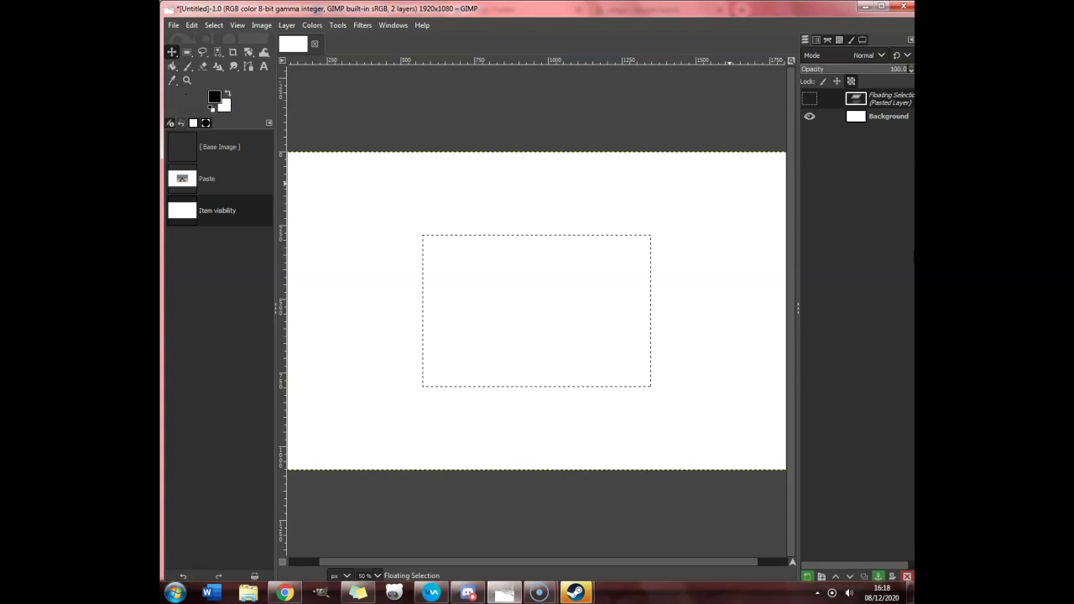
pyautogui.click(878, 117)
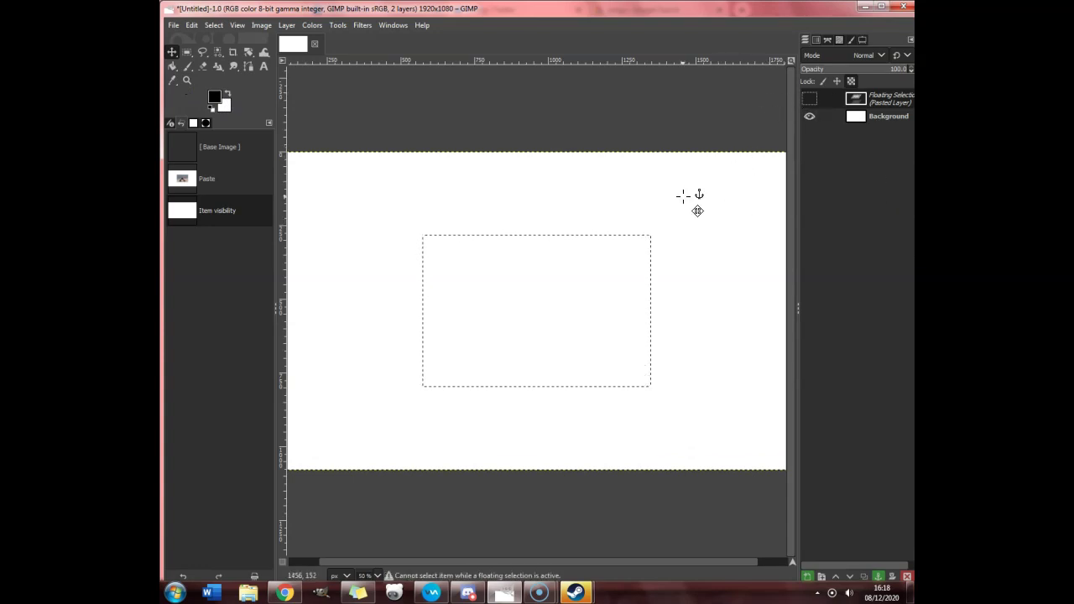
pyautogui.keyDown('ctrl'); pyautogui.scroll(2, 546, 281); pyautogui.keyUp('ctrl')
pyautogui.keyDown('ctrl'); pyautogui.scroll(-1, 546, 281); pyautogui.keyUp('ctrl')
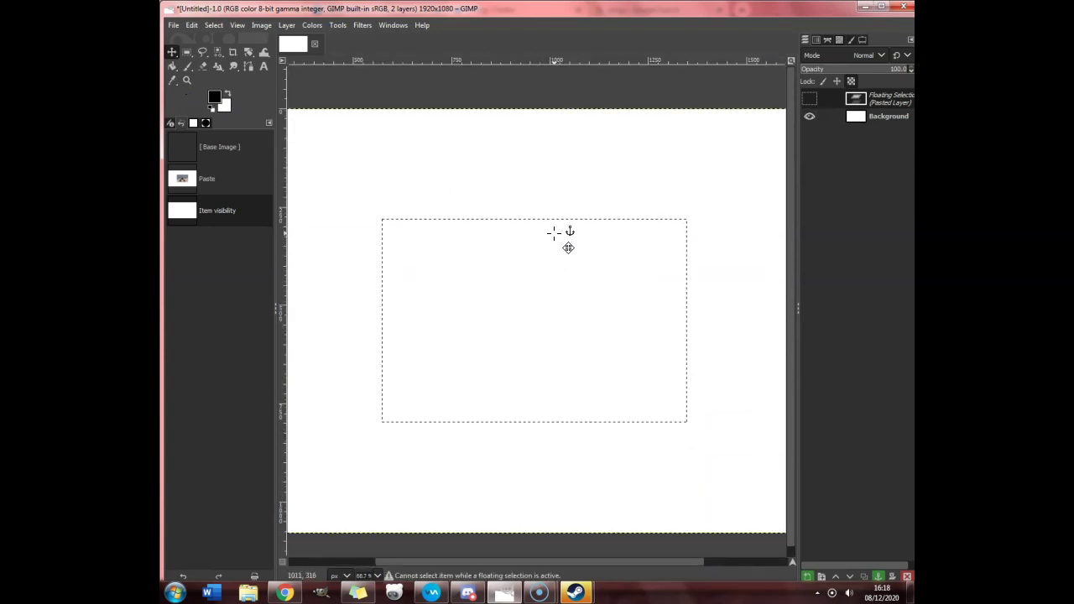
pyautogui.rightClick(878, 100)
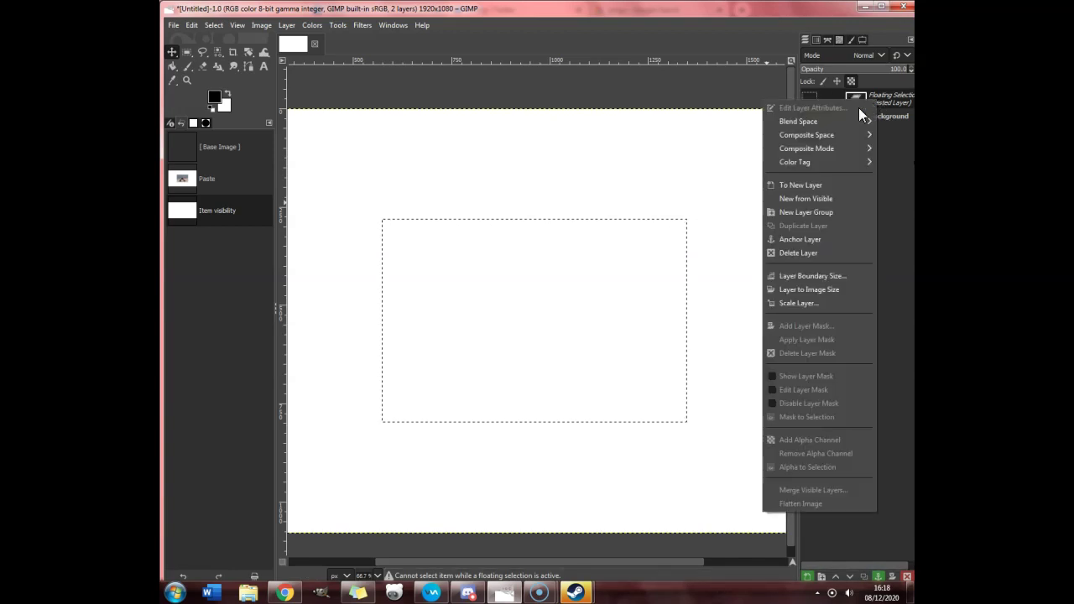
pyautogui.click(812, 184)
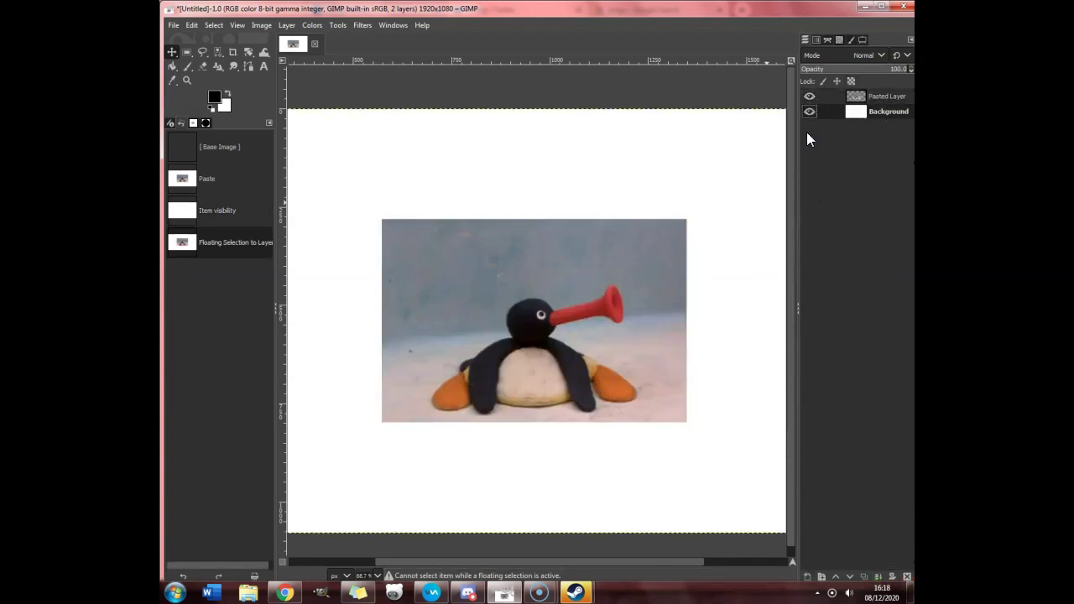
pyautogui.click(809, 97)
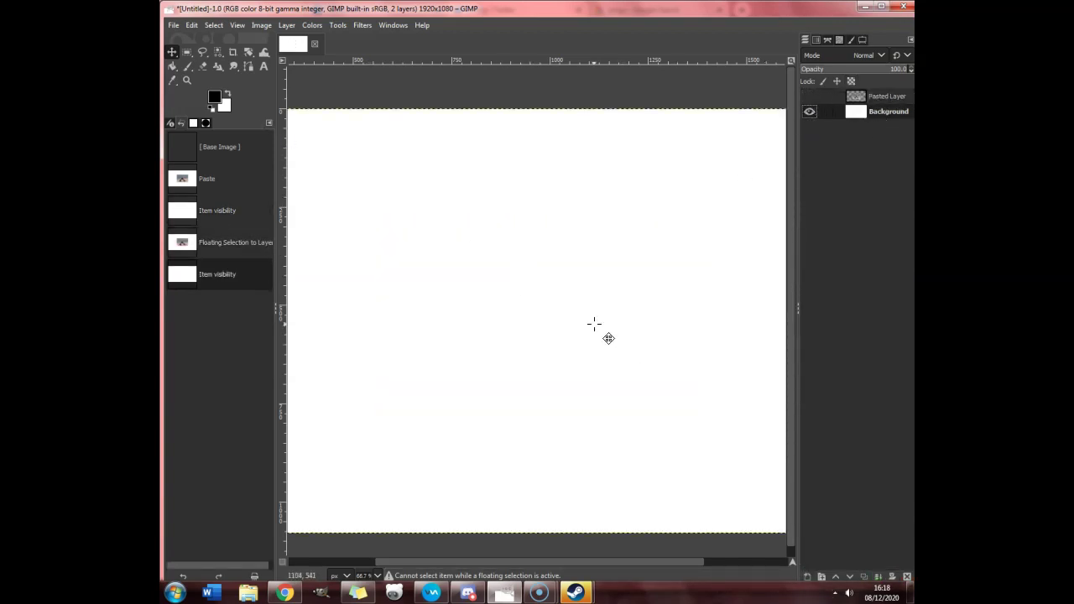
# With the Paintbrush, draw the closed outer rim of the horn's flared opening in black on the Background layer.
pyautogui.click(187, 67)
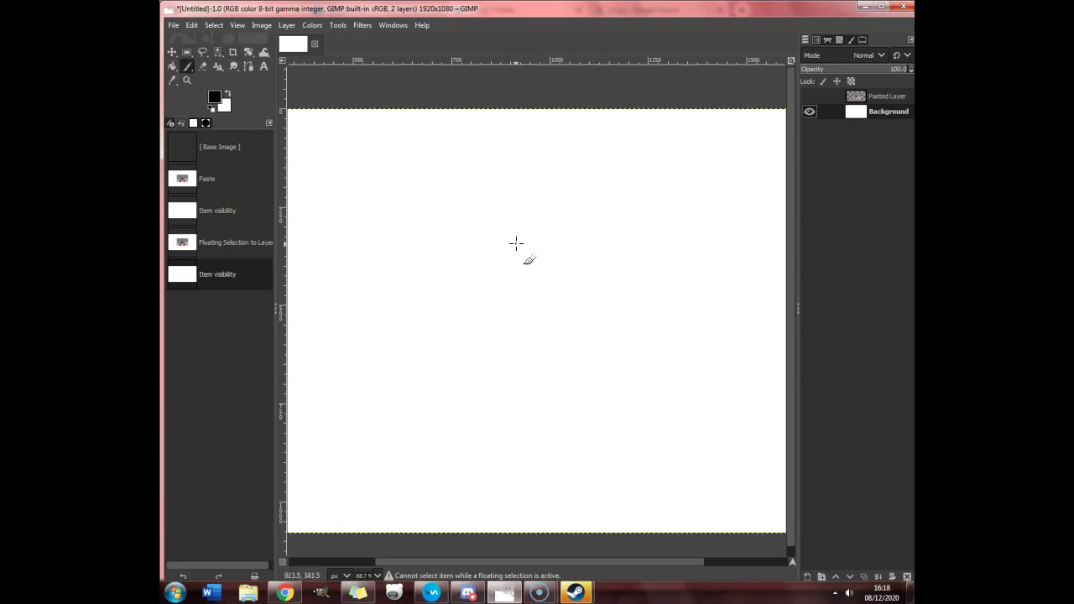
pyautogui.moveTo(544, 293); pyautogui.dragTo(544, 294)
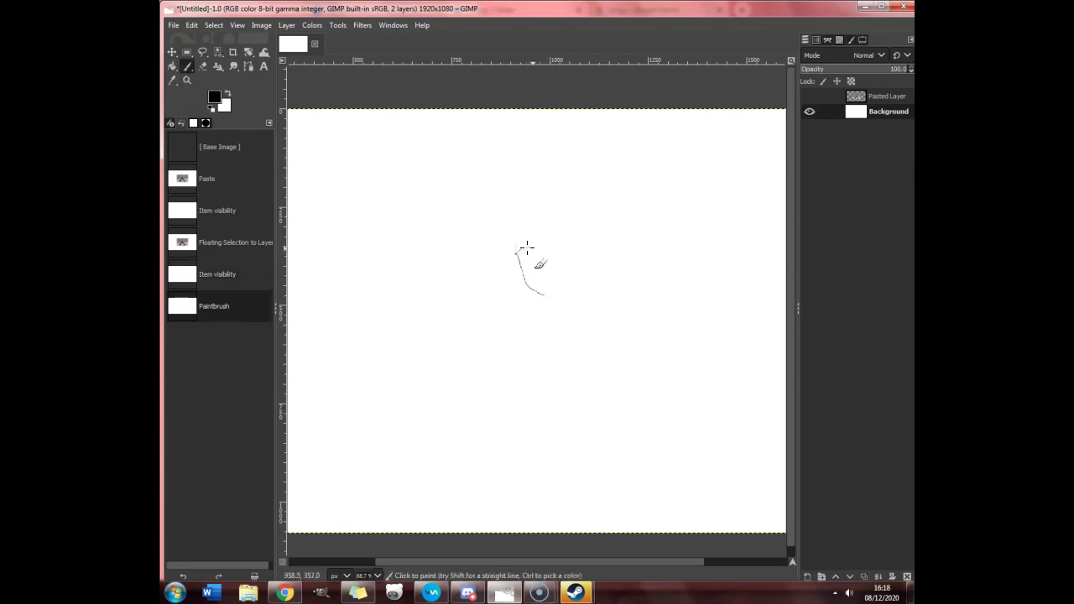
pyautogui.click(546, 292)
pyautogui.press('2')
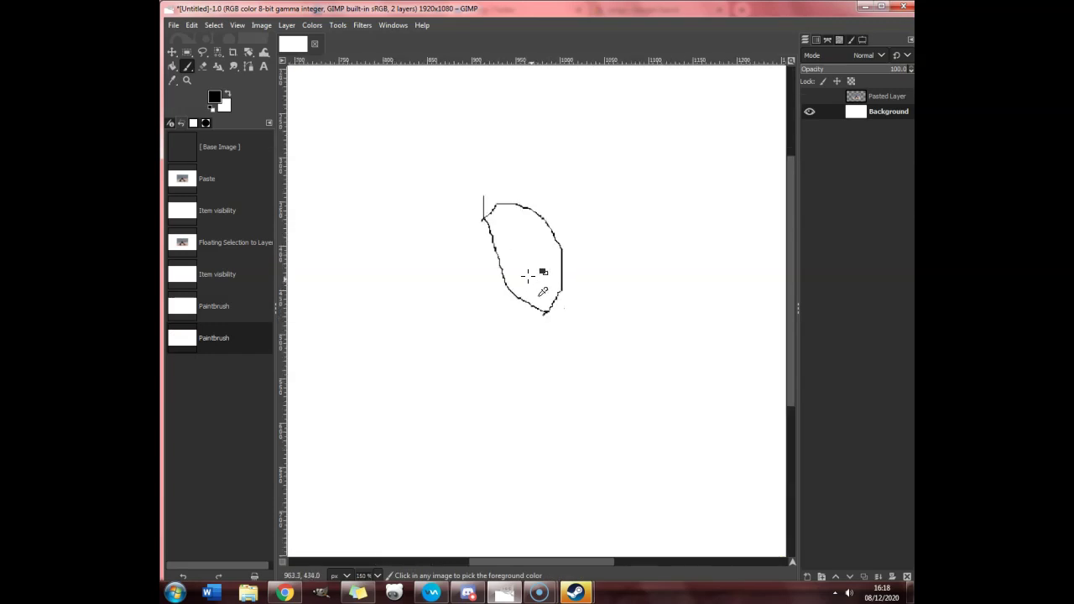
# Draw the inner rim of the horn's opening, paint over the stray line at its upper corner in white, and restore black as foreground.
pyautogui.moveTo(489, 212)
pyautogui.mouseDown()
pyautogui.moveTo(522, 290)
pyautogui.moveTo(561, 304)
pyautogui.moveTo(562, 243)
pyautogui.moveTo(531, 209)
pyautogui.moveTo(497, 208)
pyautogui.mouseUp()
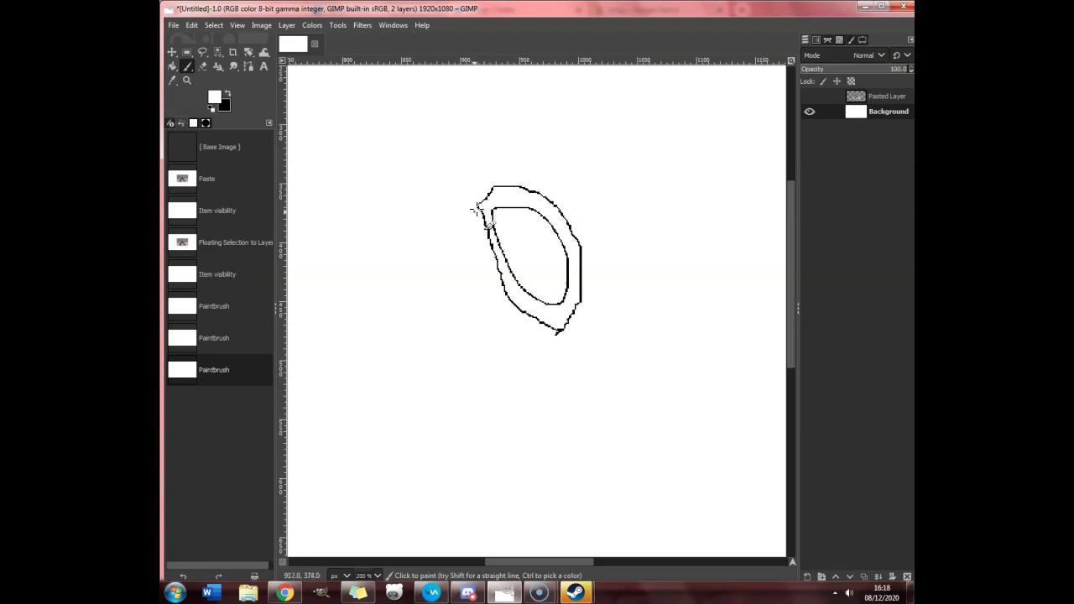
pyautogui.click(477, 208)
pyautogui.click(228, 94)
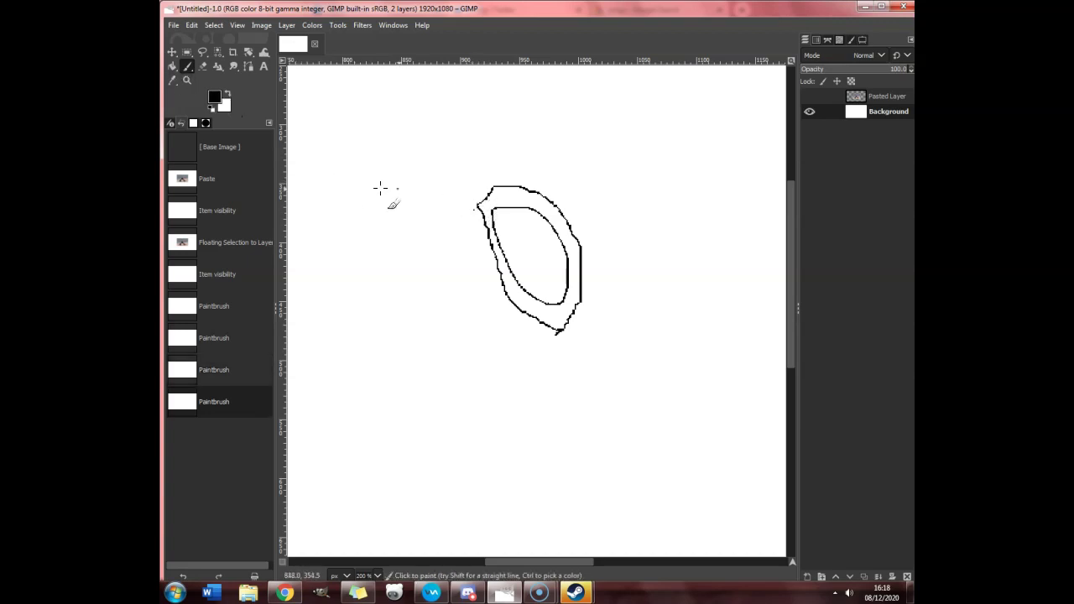
# Paint the horn's upper and lower edges as curves narrowing from the rim towards the mouth end.
pyautogui.moveTo(477, 208)
pyautogui.mouseDown()
pyautogui.moveTo(452, 285)
pyautogui.moveTo(396, 341)
pyautogui.mouseUp()
pyautogui.moveTo(559, 333)
pyautogui.mouseDown()
pyautogui.moveTo(426, 367)
pyautogui.moveTo(394, 391)
pyautogui.mouseUp()
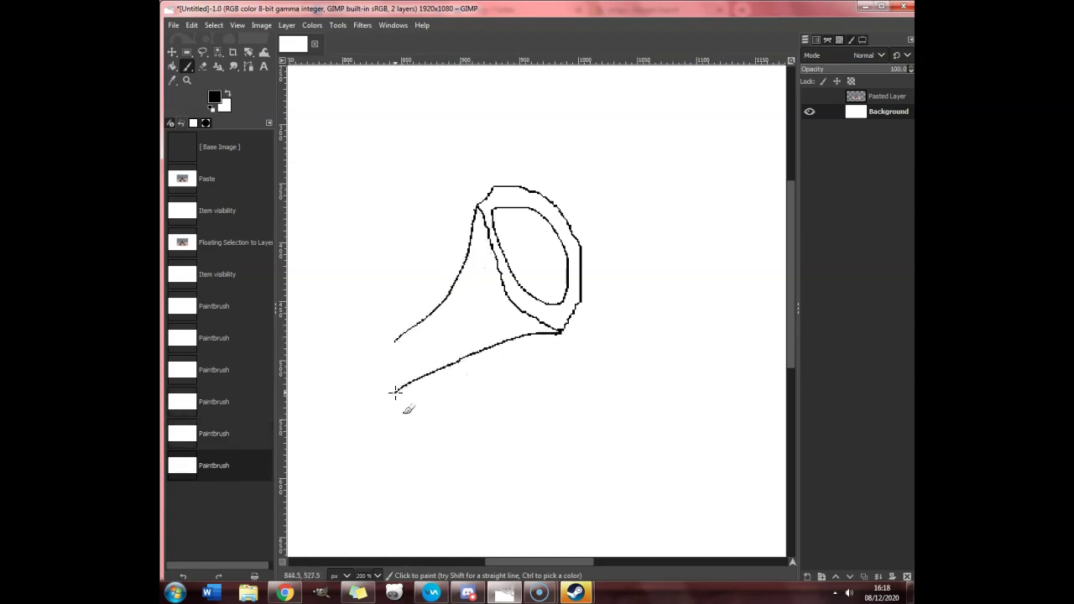
pyautogui.click(390, 342)
# Check the horn against the reference picture layer, hide it again, and close the horn's narrow end with a rounded outline.
pyautogui.moveTo(567, 561); pyautogui.dragTo(513, 565)
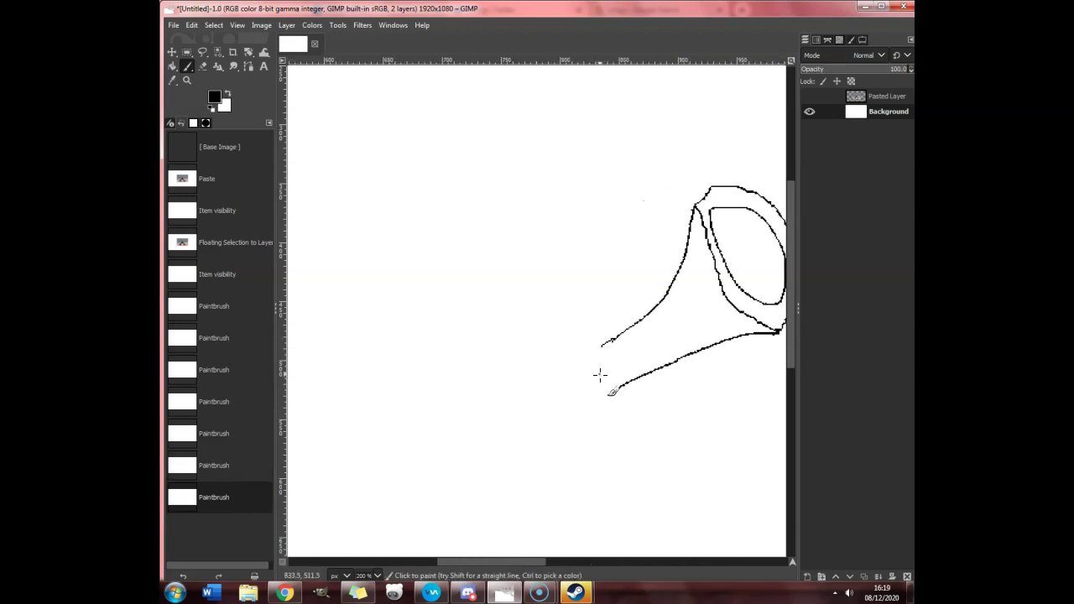
pyautogui.scroll(-3, 600, 369)
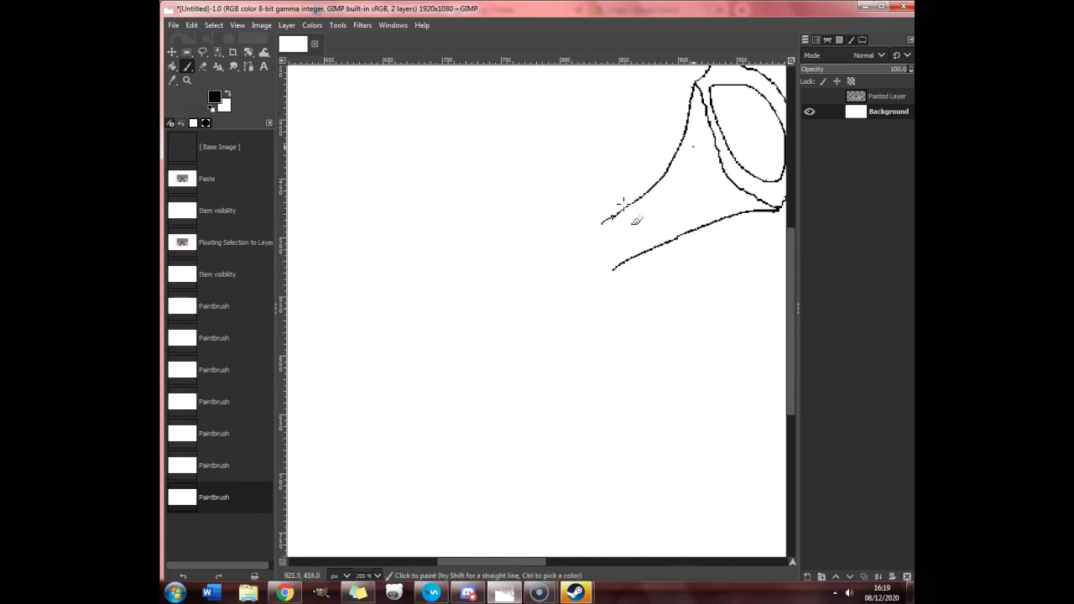
pyautogui.click(809, 96)
pyautogui.moveTo(513, 561); pyautogui.dragTo(553, 561)
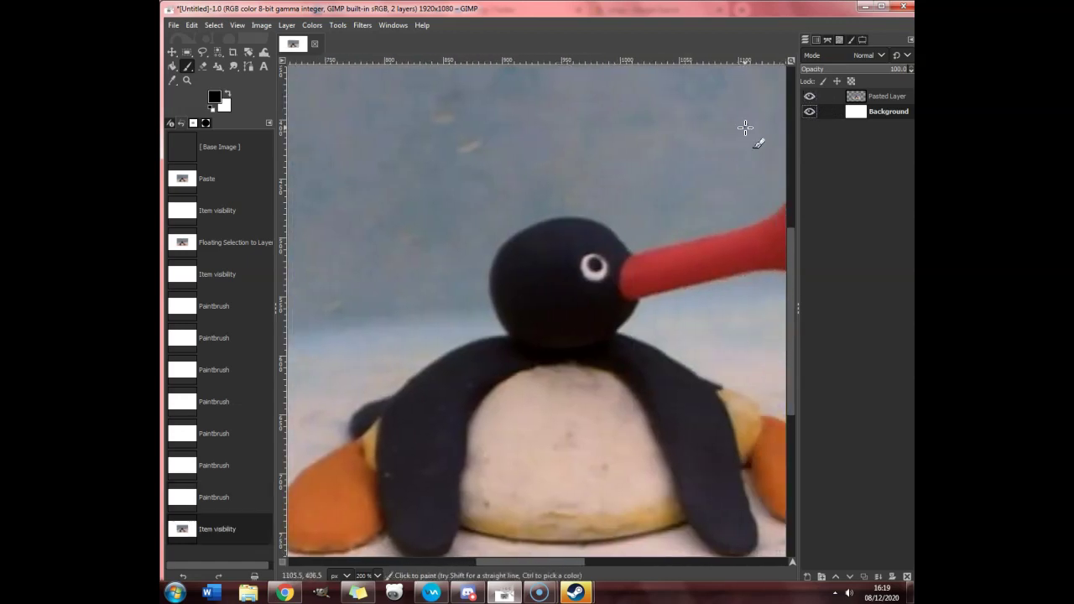
pyautogui.click(809, 96)
pyautogui.moveTo(438, 272)
pyautogui.mouseDown()
pyautogui.moveTo(420, 282)
pyautogui.moveTo(401, 240)
pyautogui.moveTo(411, 221)
pyautogui.mouseUp()
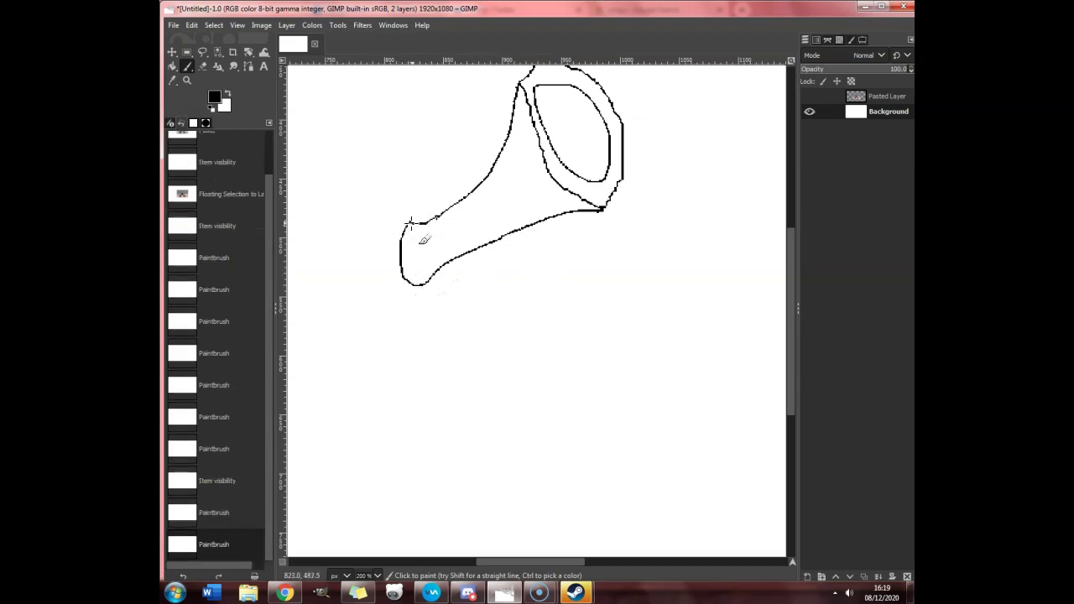
# Paint the rounded outline of the penguin's head joined to the narrow end of the horn.
pyautogui.moveTo(579, 562); pyautogui.dragTo(555, 562)
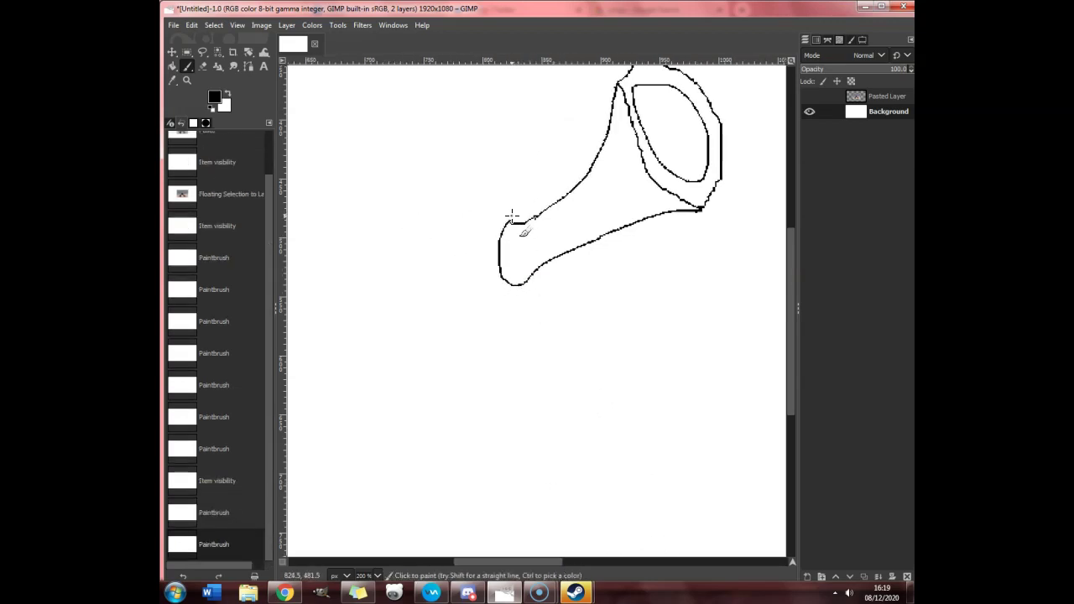
pyautogui.moveTo(508, 221)
pyautogui.mouseDown()
pyautogui.moveTo(479, 203)
pyautogui.moveTo(423, 204)
pyautogui.moveTo(387, 257)
pyautogui.mouseUp()
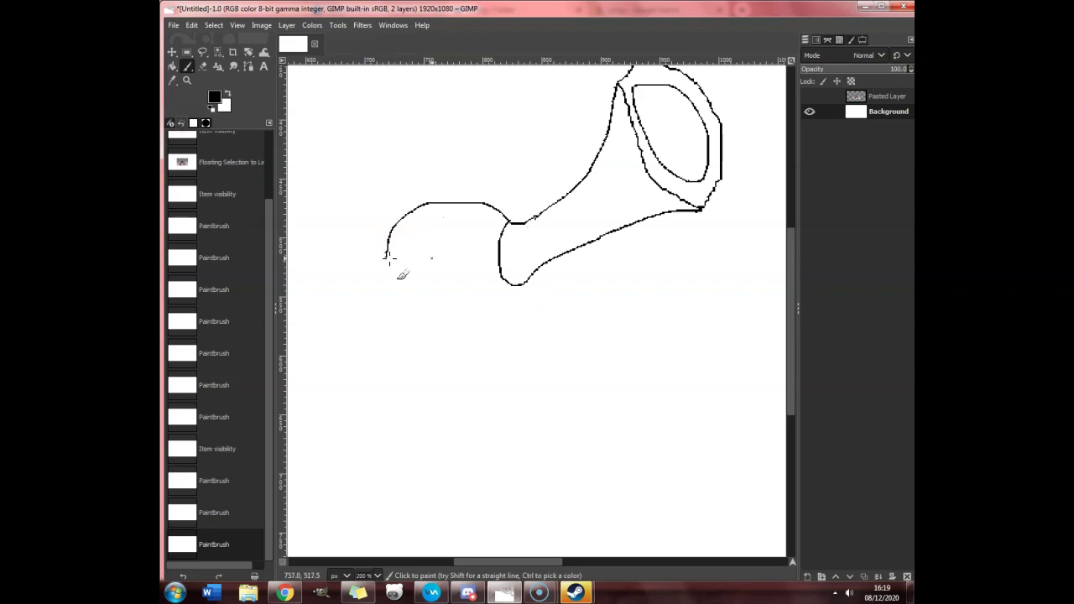
pyautogui.moveTo(520, 284)
pyautogui.mouseDown()
pyautogui.moveTo(440, 311)
pyautogui.moveTo(406, 307)
pyautogui.moveTo(382, 286)
pyautogui.moveTo(377, 255)
pyautogui.moveTo(391, 219)
pyautogui.mouseUp()
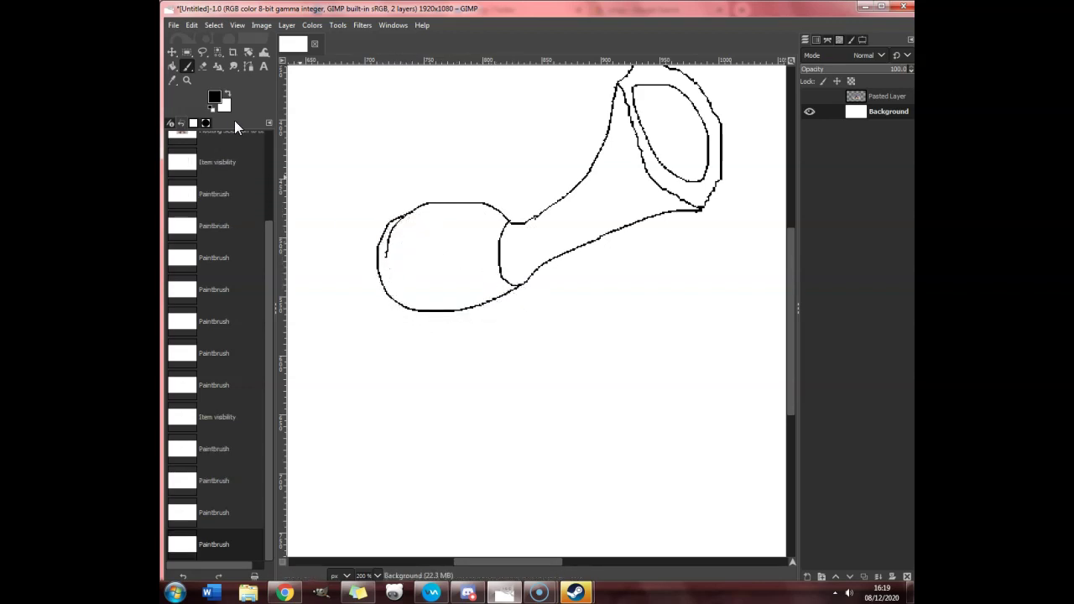
# Paint over the stray inner line at the back of the head in white.
pyautogui.click(225, 96)
pyautogui.keyDown('ctrl'); pyautogui.scroll(3, 367, 220); pyautogui.keyUp('ctrl')
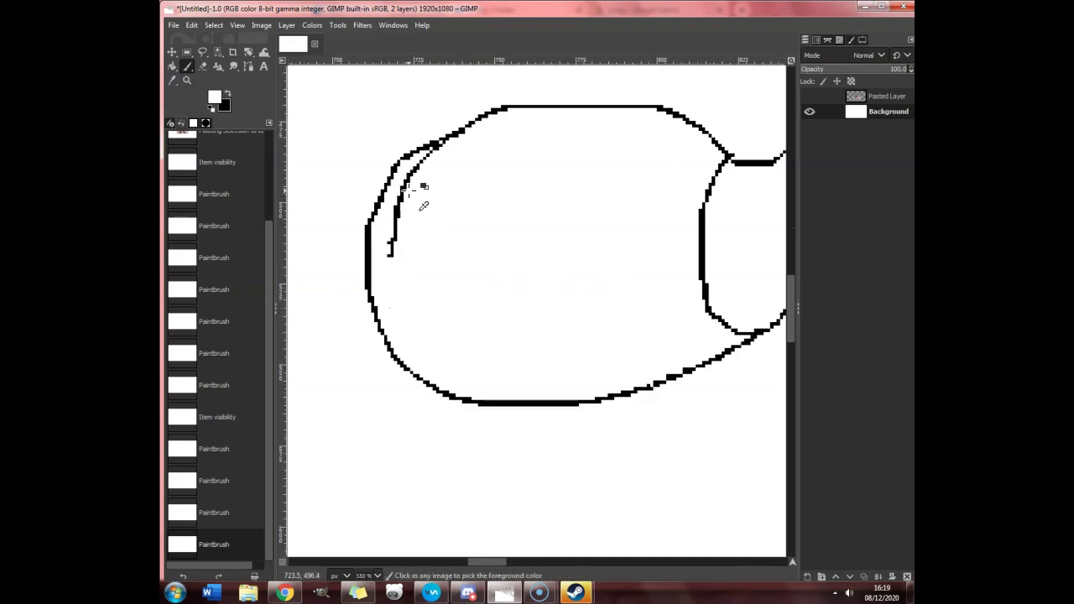
pyautogui.moveTo(411, 172)
pyautogui.mouseDown()
pyautogui.moveTo(388, 269)
pyautogui.moveTo(396, 210)
pyautogui.moveTo(431, 151)
pyautogui.mouseUp()
pyautogui.click(410, 174)
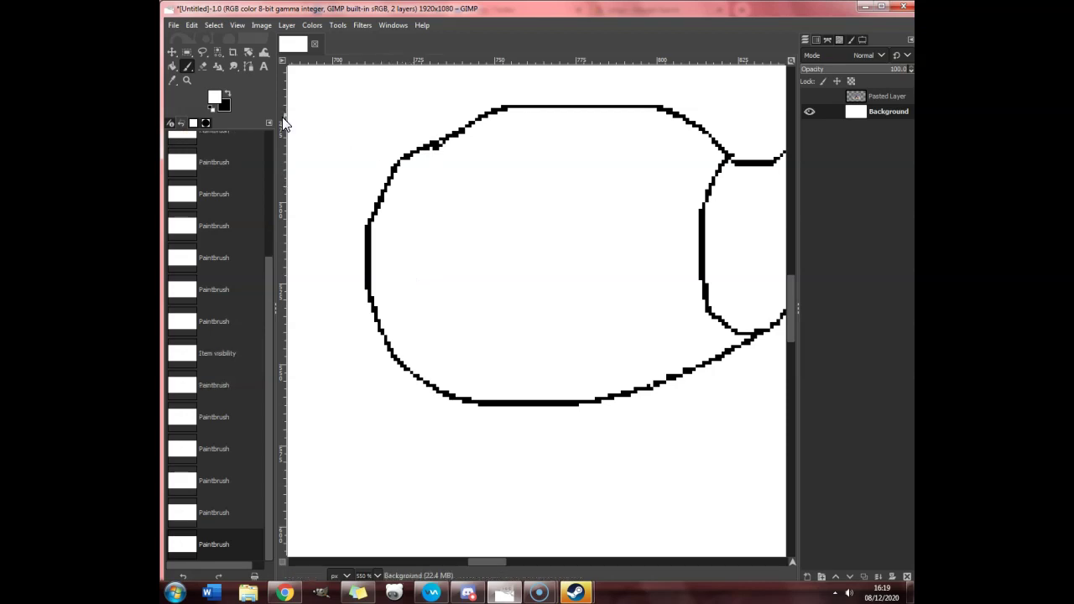
pyautogui.moveTo(535, 132)
pyautogui.mouseDown()
pyautogui.moveTo(594, 176)
pyautogui.moveTo(592, 192)
pyautogui.moveTo(564, 215)
pyautogui.moveTo(538, 207)
pyautogui.moveTo(524, 179)
pyautogui.moveTo(534, 136)
pyautogui.moveTo(575, 178)
pyautogui.mouseUp()
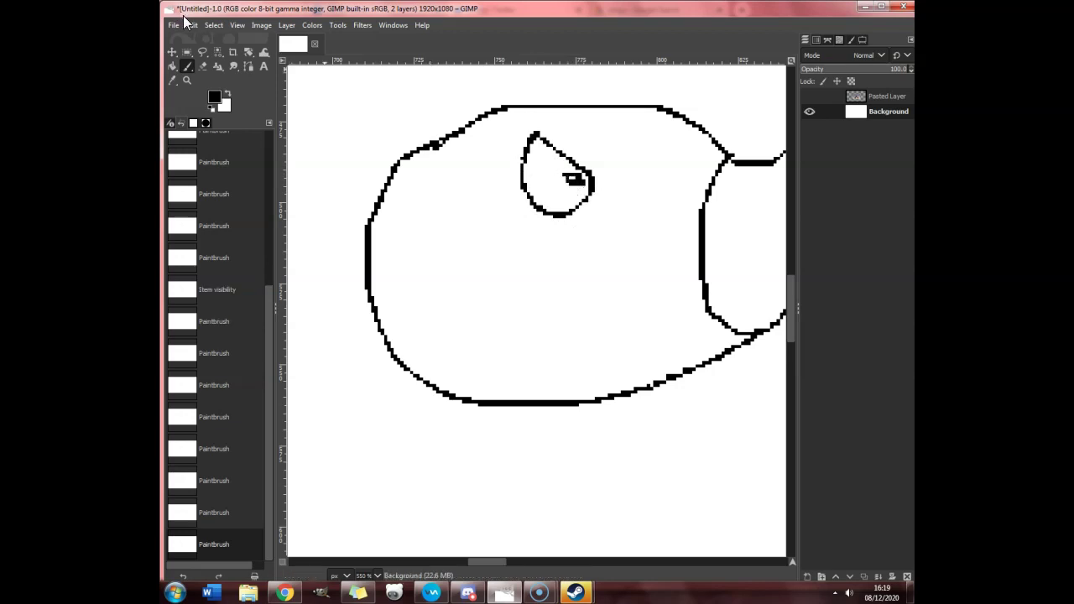
pyautogui.click(191, 24)
pyautogui.click(201, 41)
pyautogui.click(191, 25)
pyautogui.click(203, 40)
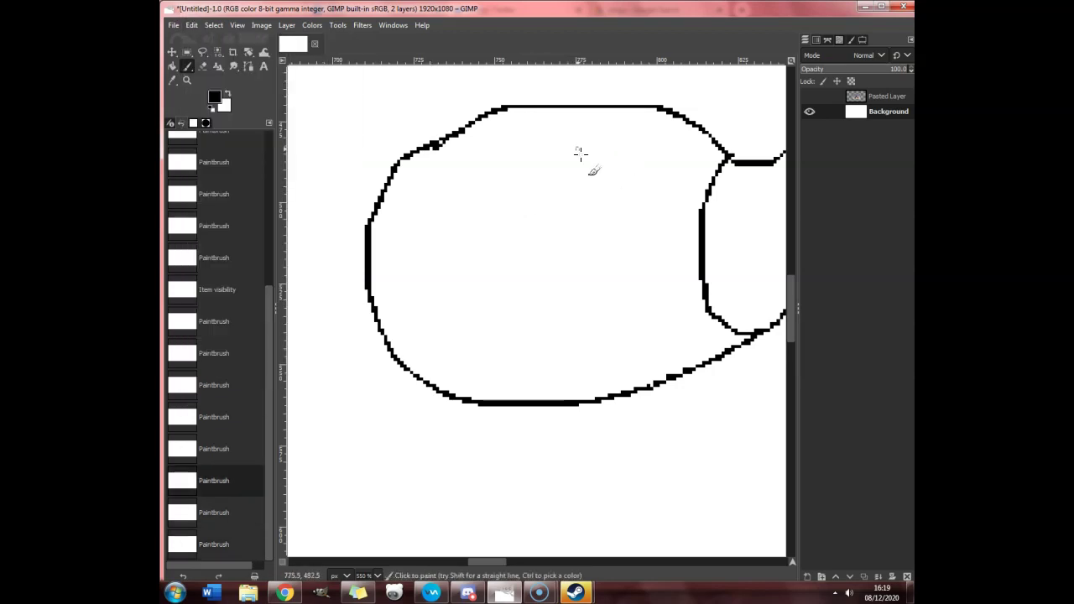
# Paint a slanted half-round eye with a small pupil outline in the upper part of the head.
pyautogui.moveTo(565, 127); pyautogui.dragTo(511, 192)
pyautogui.moveTo(566, 127)
pyautogui.mouseDown()
pyautogui.moveTo(589, 149)
pyautogui.moveTo(583, 193)
pyautogui.moveTo(560, 211)
pyautogui.moveTo(512, 198)
pyautogui.mouseUp()
pyautogui.moveTo(571, 152)
pyautogui.mouseDown()
pyautogui.moveTo(587, 172)
pyautogui.moveTo(579, 166)
pyautogui.mouseUp()
# Examine the whole penguin on the reference picture layer, hide the layer again, and compare with the drawn head and horn.
pyautogui.click(809, 96)
pyautogui.scroll(-6, 664, 316)
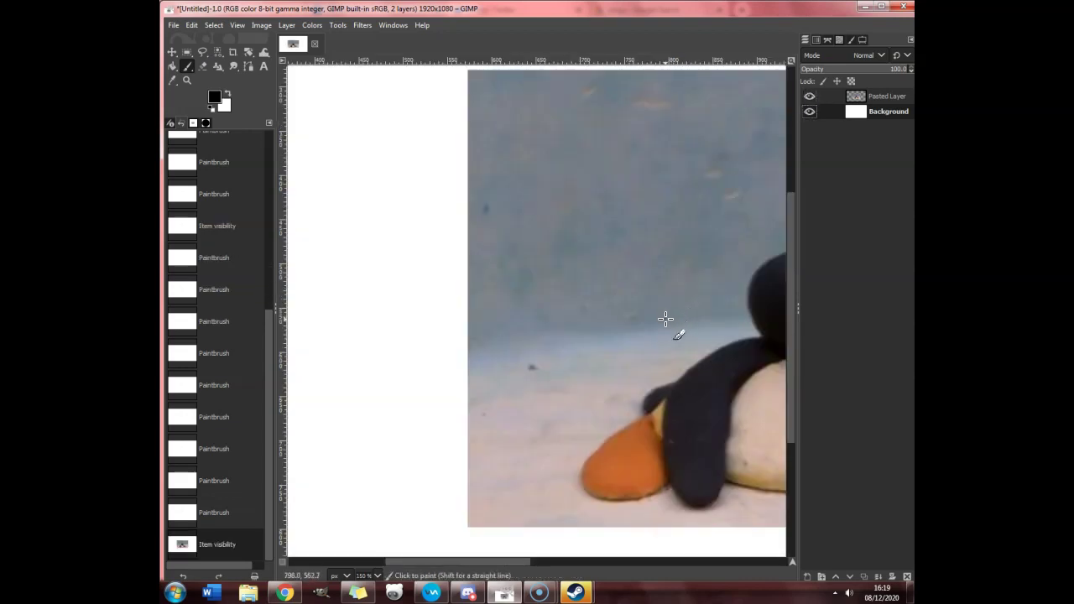
pyautogui.moveTo(565, 563); pyautogui.dragTo(615, 563)
pyautogui.scroll(3, 676, 358)
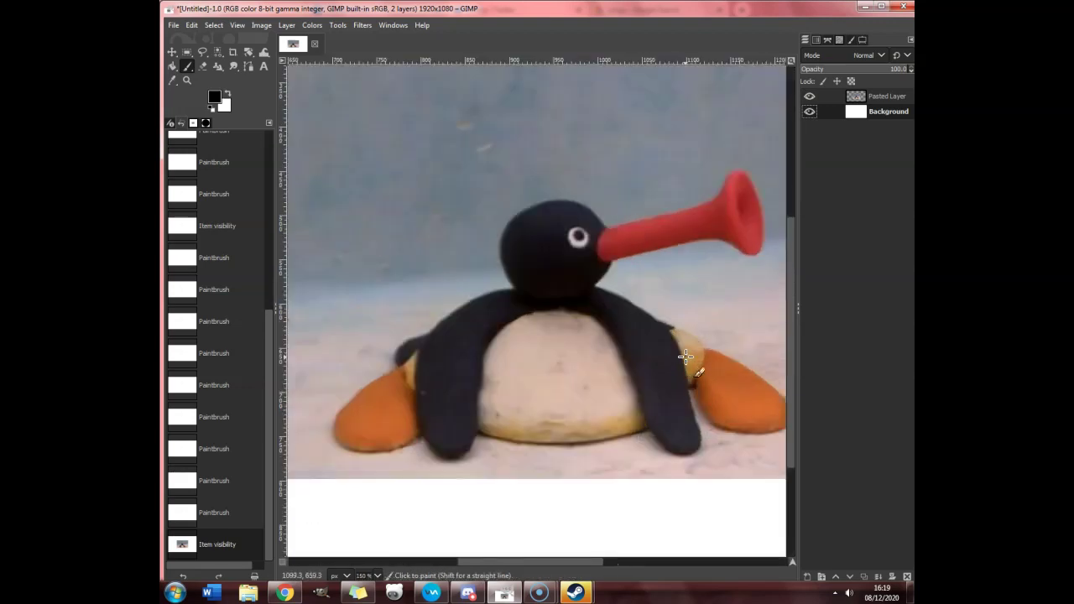
pyautogui.click(810, 97)
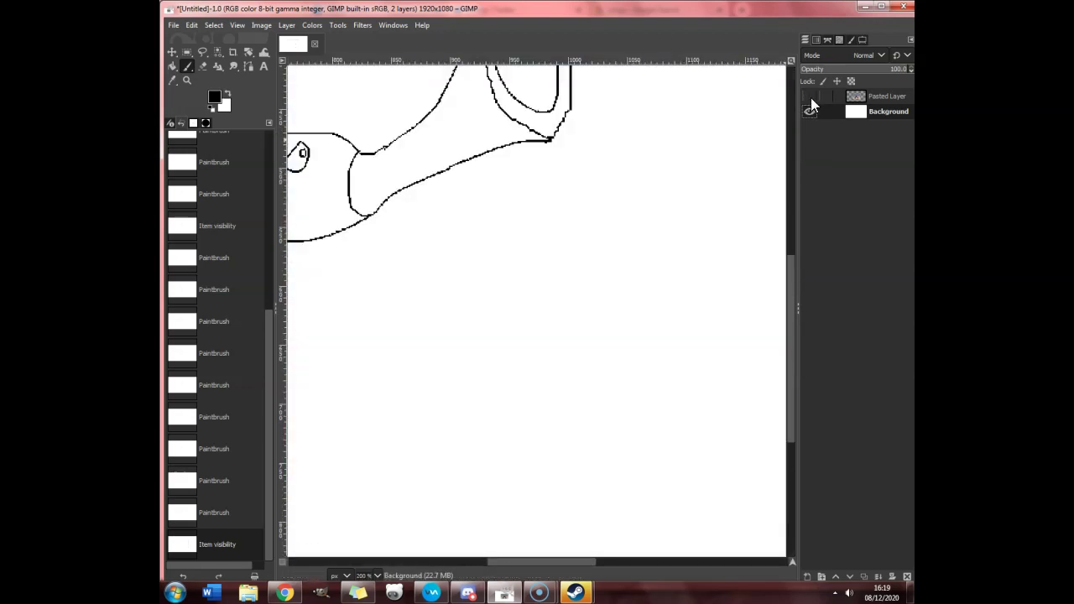
pyautogui.scroll(-1, 417, 278)
pyautogui.moveTo(581, 574); pyautogui.dragTo(519, 568)
pyautogui.scroll(3, 559, 343)
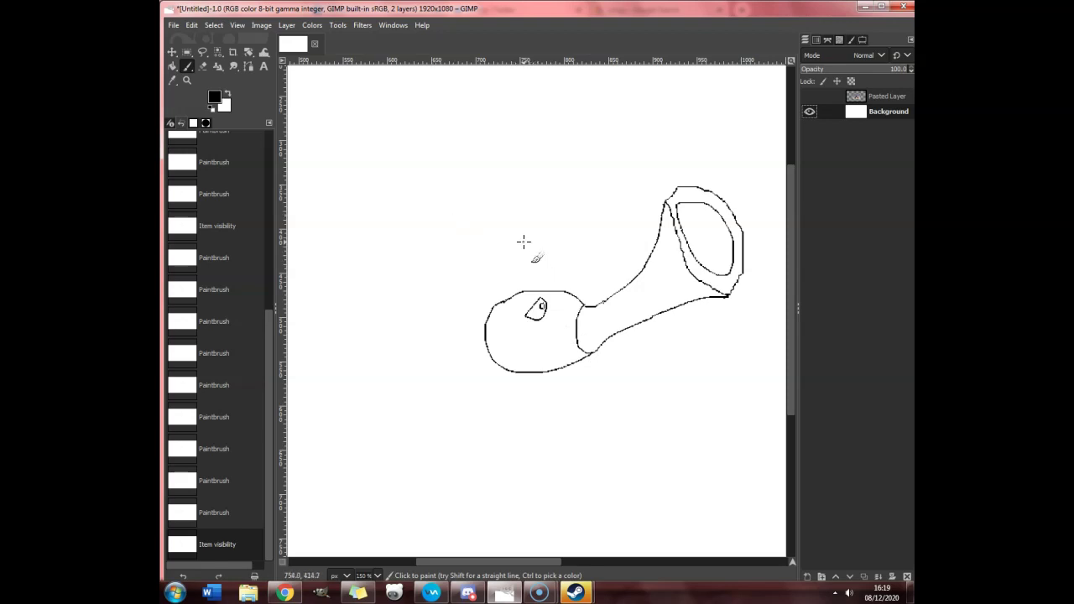
pyautogui.scroll(1, 468, 239)
pyautogui.scroll(-1, 468, 242)
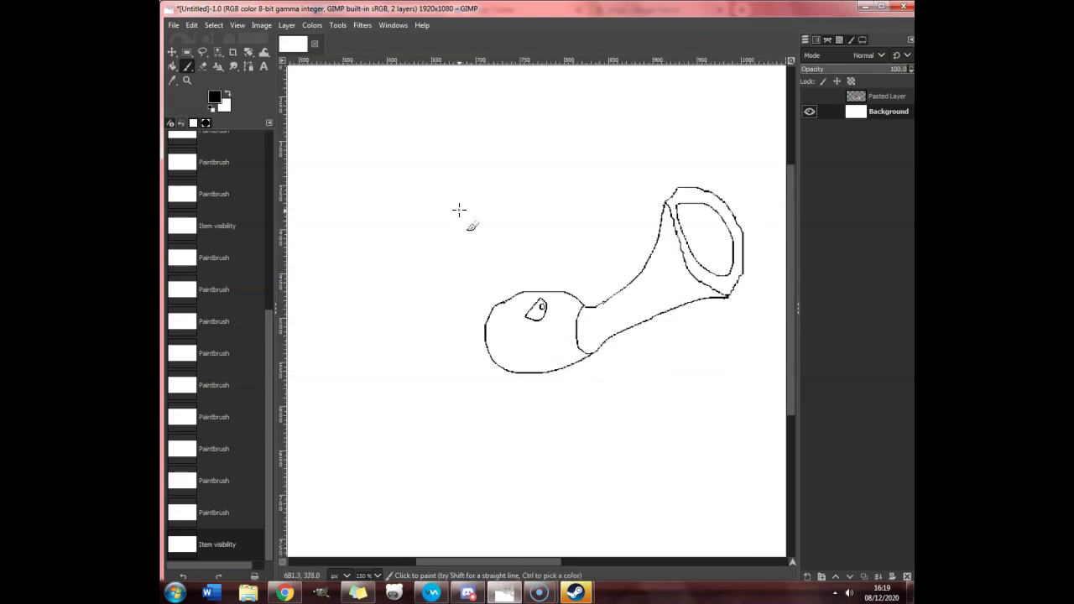
pyautogui.moveTo(466, 230)
pyautogui.mouseDown()
pyautogui.moveTo(478, 197)
pyautogui.moveTo(437, 198)
pyautogui.mouseUp()
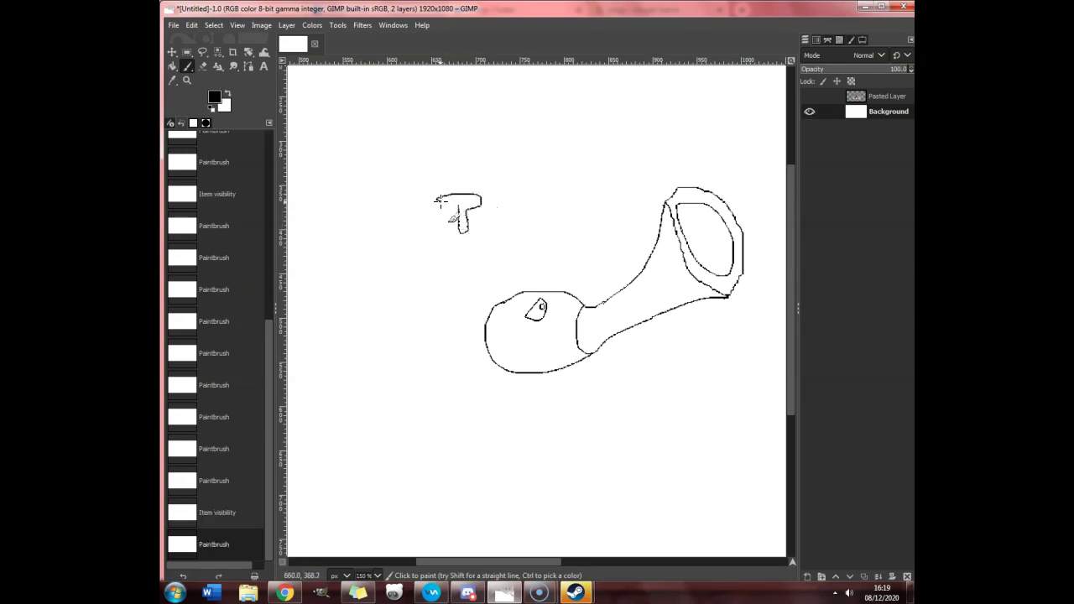
pyautogui.click(190, 25)
pyautogui.click(196, 40)
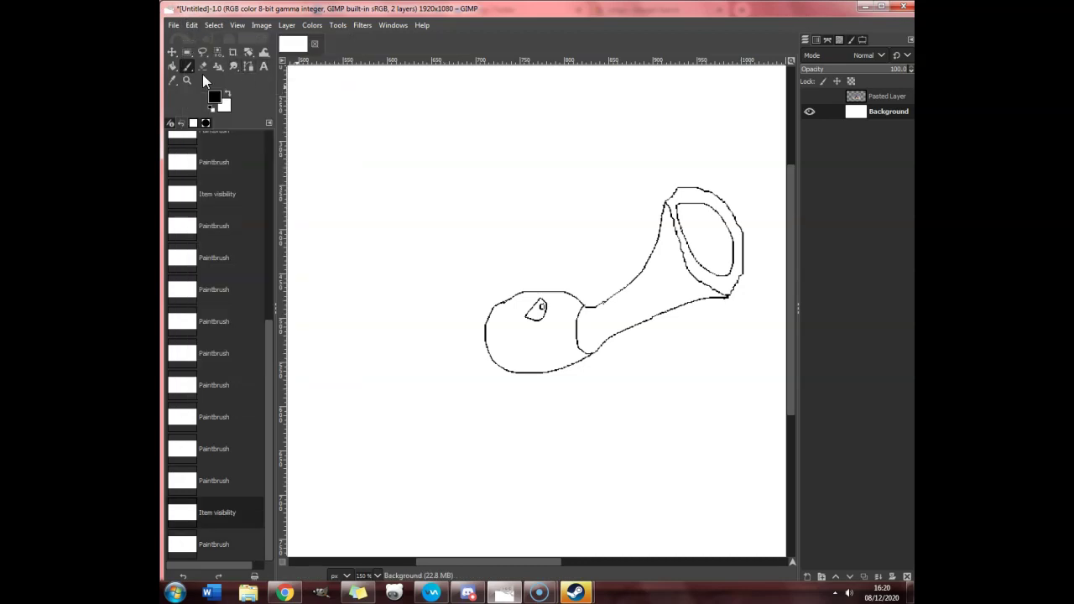
# Check the reference picture layer, hide it, and bucket-fill the head and the eye's pupil with black.
pyautogui.click(808, 98)
pyautogui.click(808, 98)
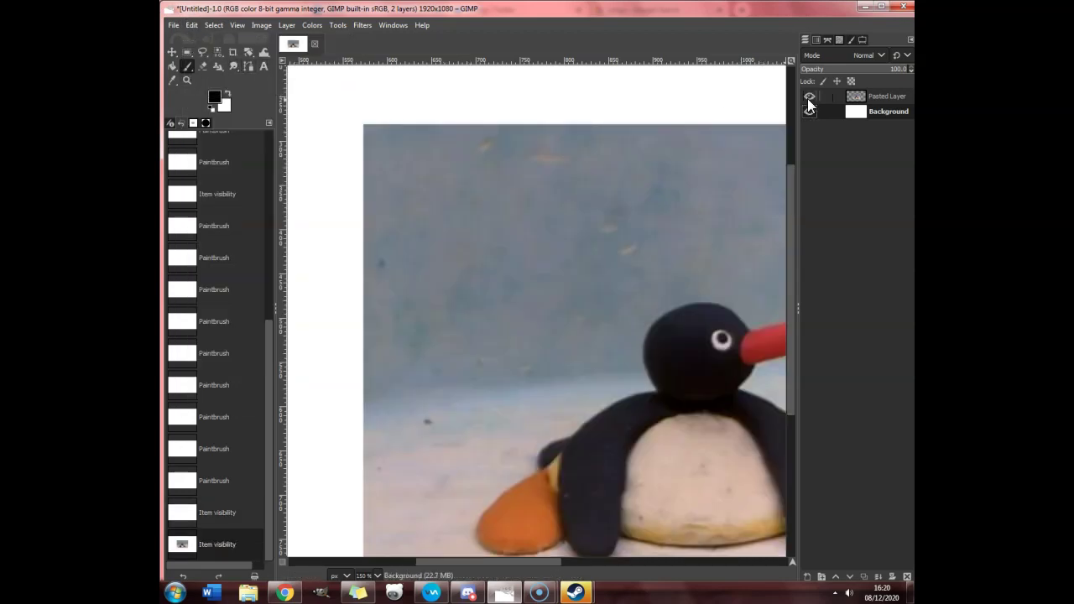
pyautogui.click(808, 98)
pyautogui.click(535, 342)
pyautogui.scroll(3, 537, 306)
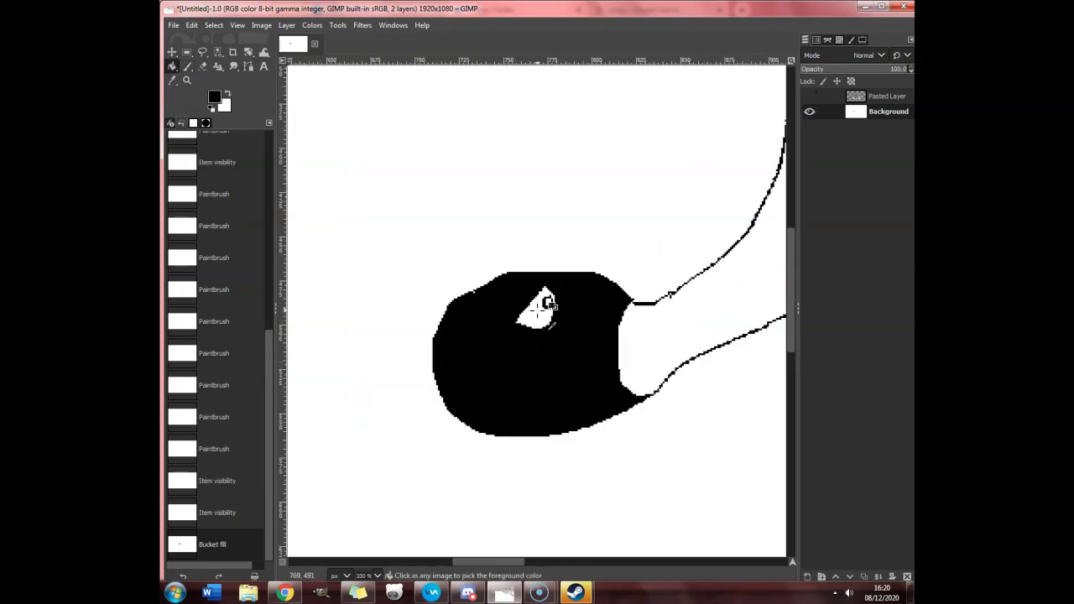
pyautogui.click(553, 298)
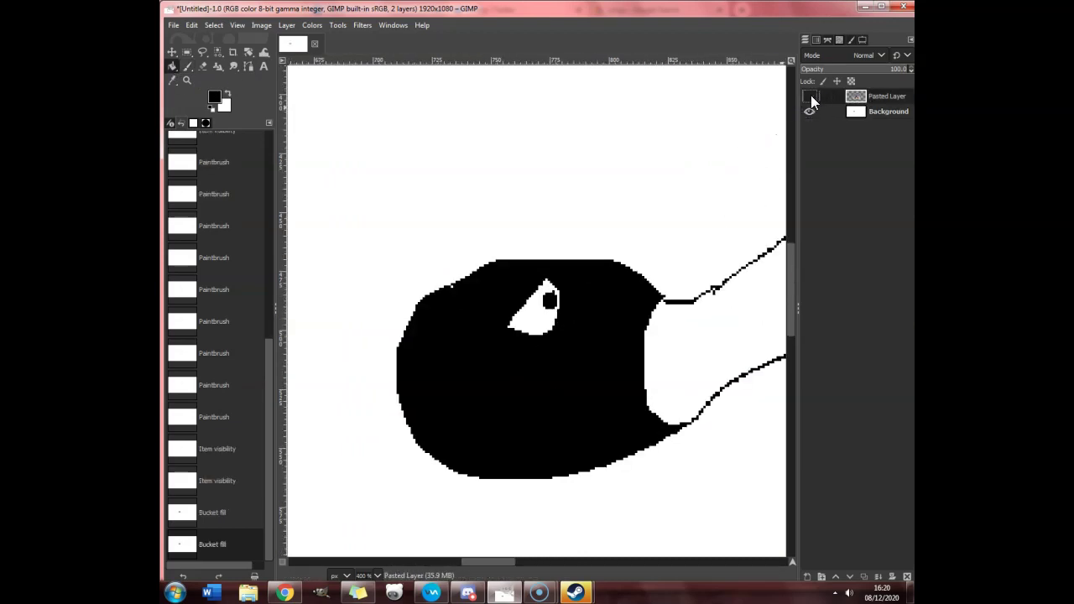
# Sample the red of the reference picture's horn, hide that layer, and bucket-fill the drawn horn's body and rim with it.
pyautogui.click(810, 96)
pyautogui.moveTo(503, 569); pyautogui.dragTo(566, 561)
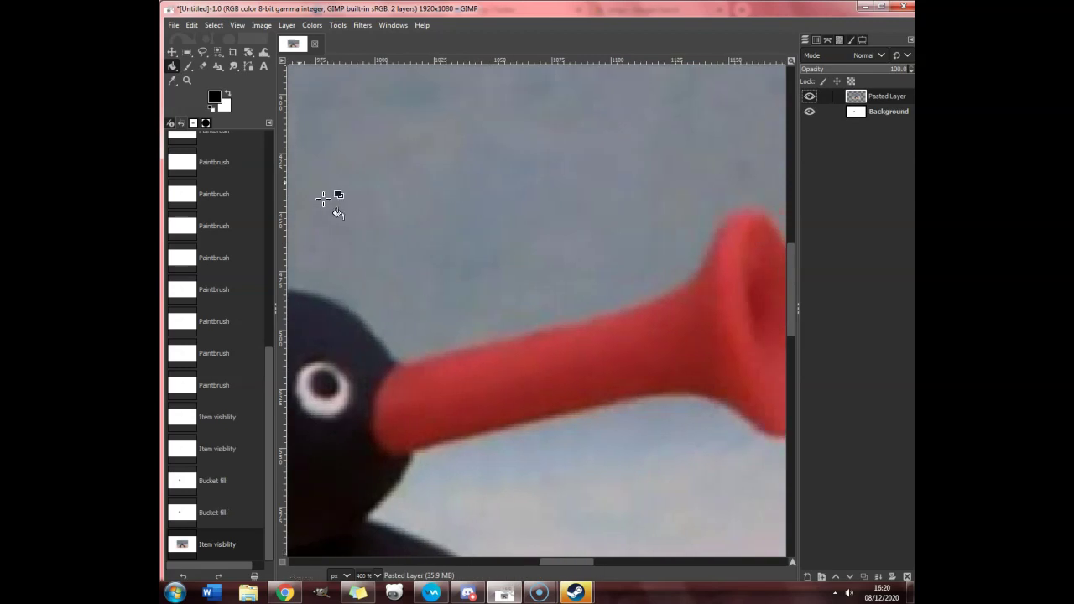
pyautogui.click(172, 81)
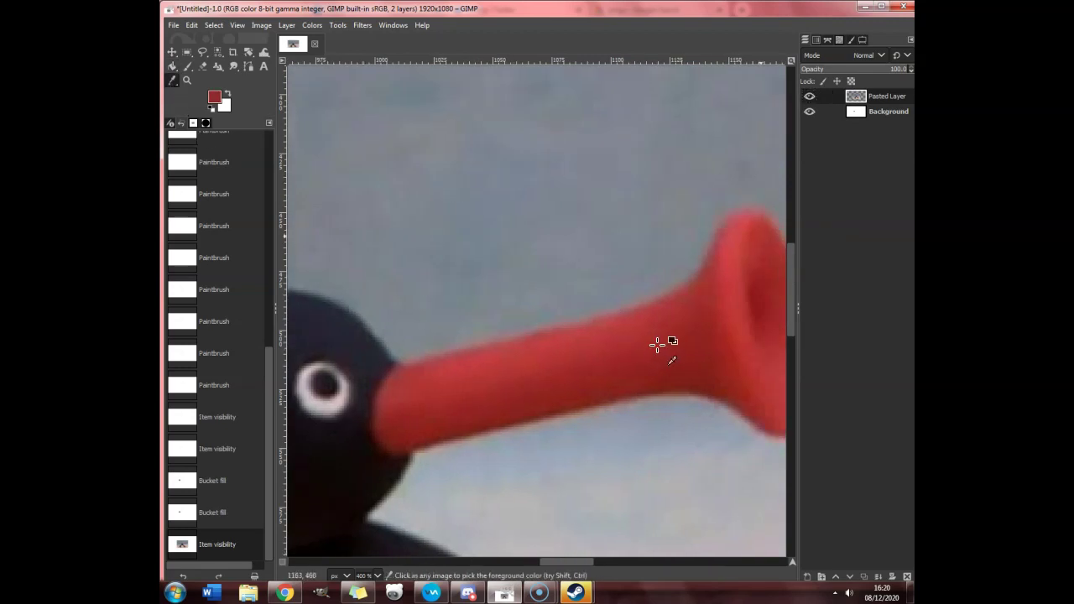
pyautogui.click(809, 97)
pyautogui.keyDown('ctrl'); pyautogui.scroll(-5, 420, 197); pyautogui.keyUp('ctrl')
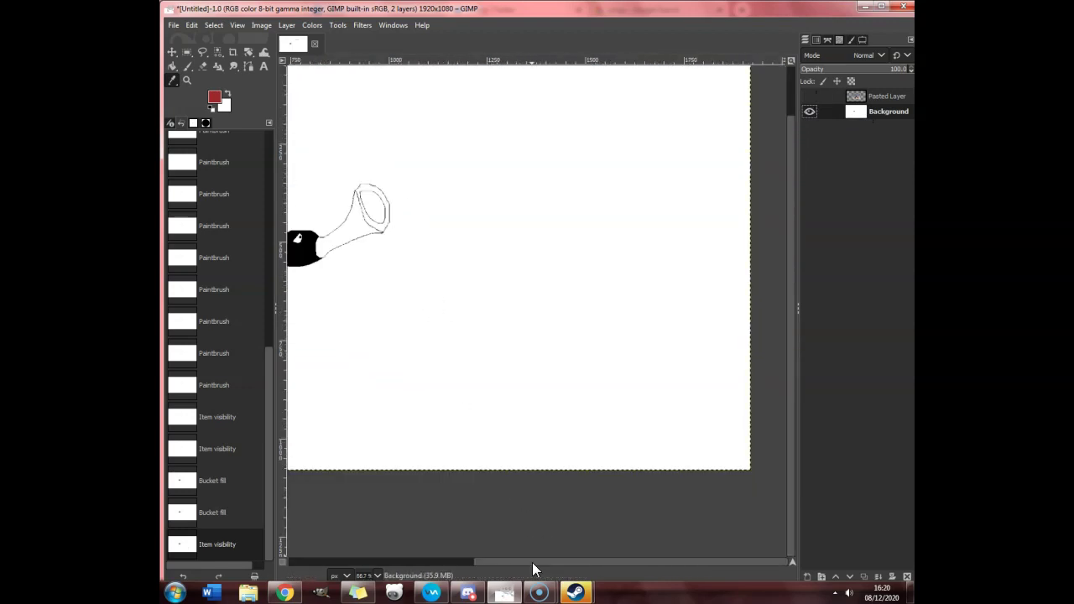
pyautogui.keyDown('ctrl'); pyautogui.scroll(4, 439, 295); pyautogui.keyUp('ctrl')
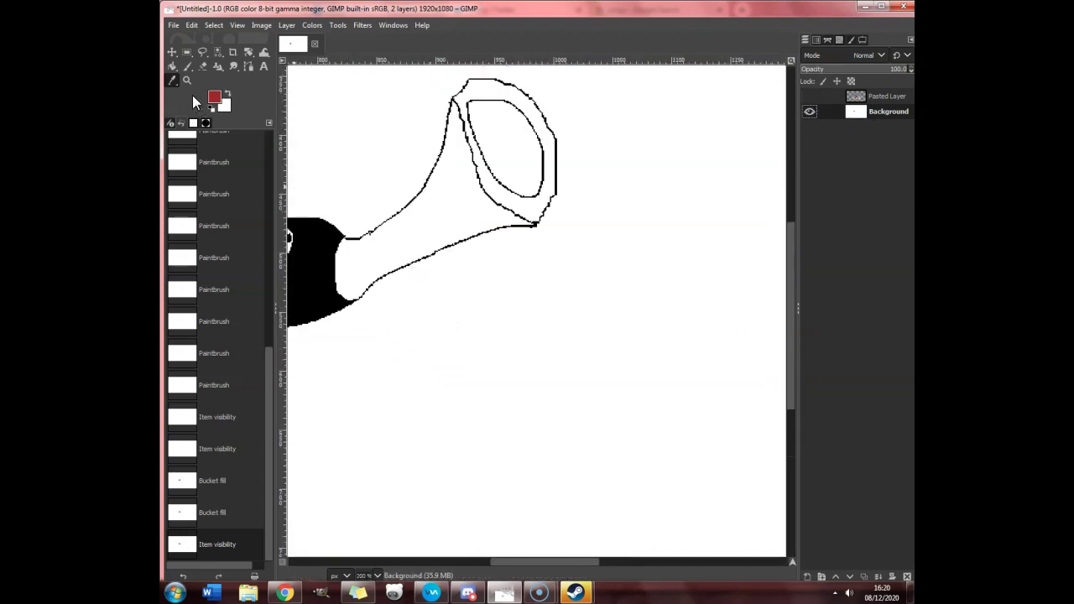
pyautogui.click(172, 66)
pyautogui.click(437, 201)
pyautogui.click(482, 181)
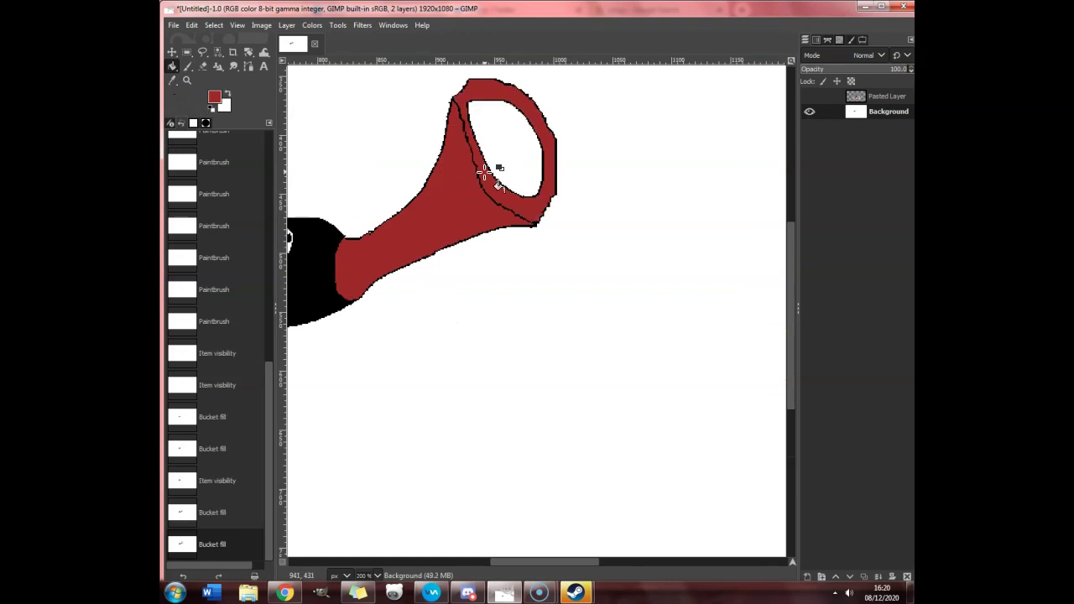
# Show the reference layer, sample the darker red inside the horn's mouth from it, and hide the layer again.
pyautogui.click(809, 96)
pyautogui.keyDown('ctrl'); pyautogui.scroll(2, 761, 252); pyautogui.keyUp('ctrl')
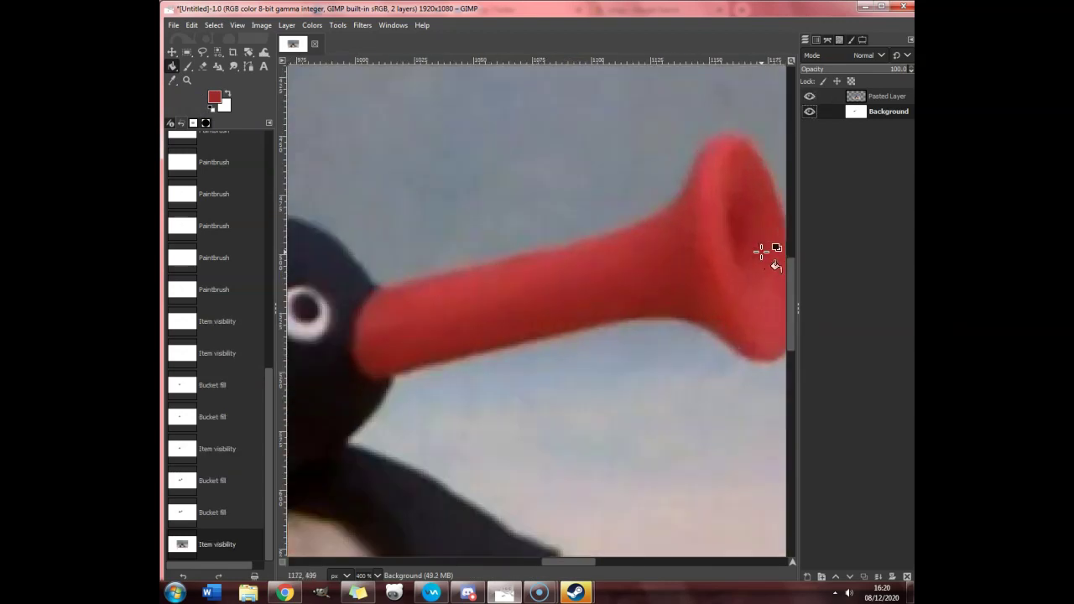
pyautogui.click(172, 81)
pyautogui.click(737, 223)
pyautogui.click(869, 98)
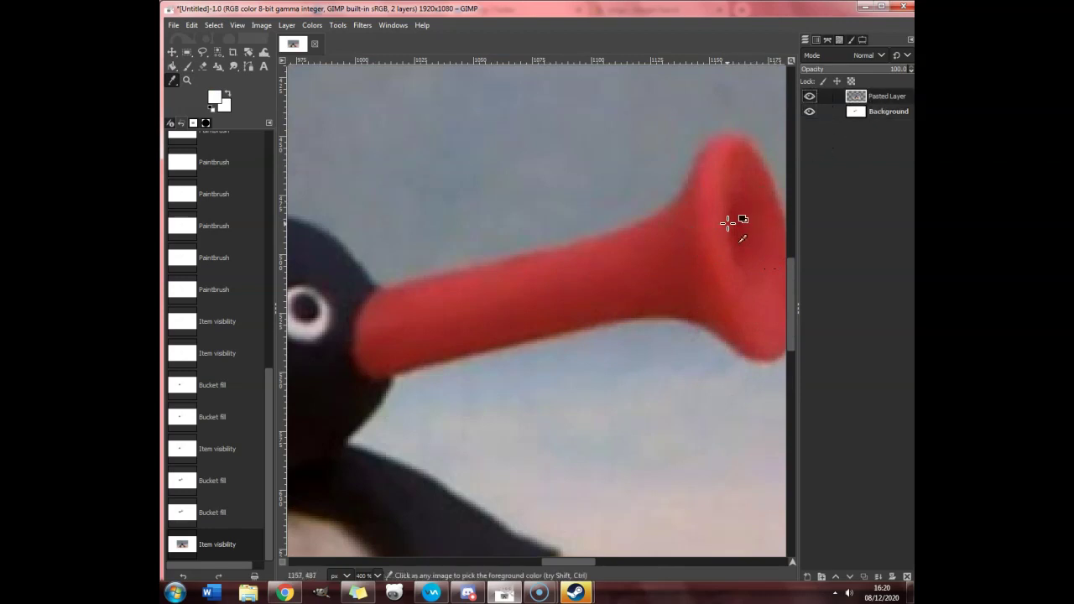
pyautogui.click(738, 228)
pyautogui.click(809, 97)
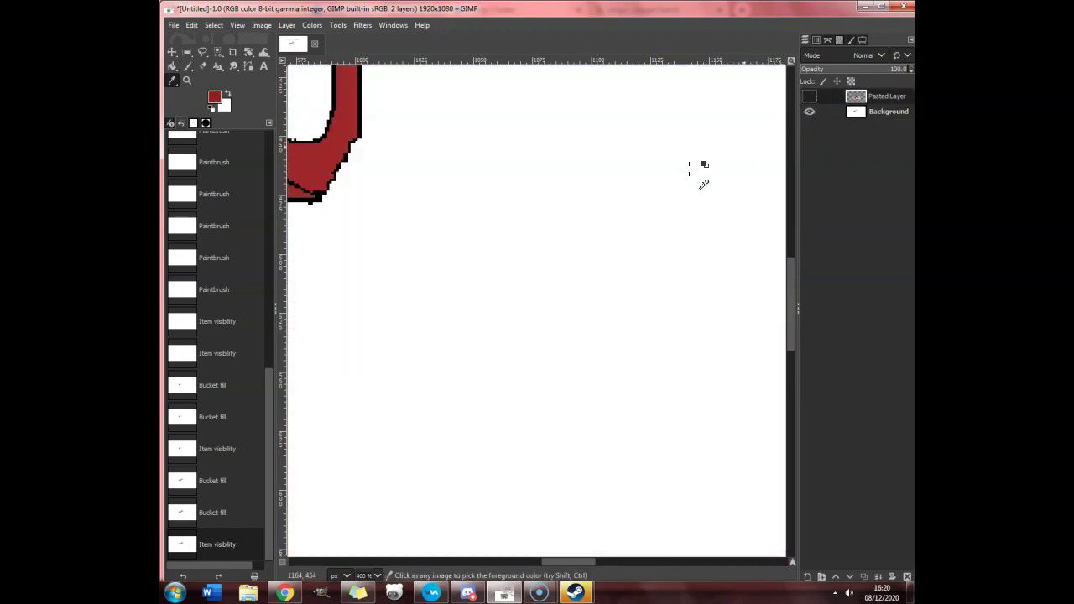
# Bucket-fill the inner opening of the drawn horn with the darker red on the Background layer.
pyautogui.keyDown('ctrl'); pyautogui.scroll(-2, 734, 151); pyautogui.keyUp('ctrl')
pyautogui.click(170, 65)
pyautogui.click(434, 110)
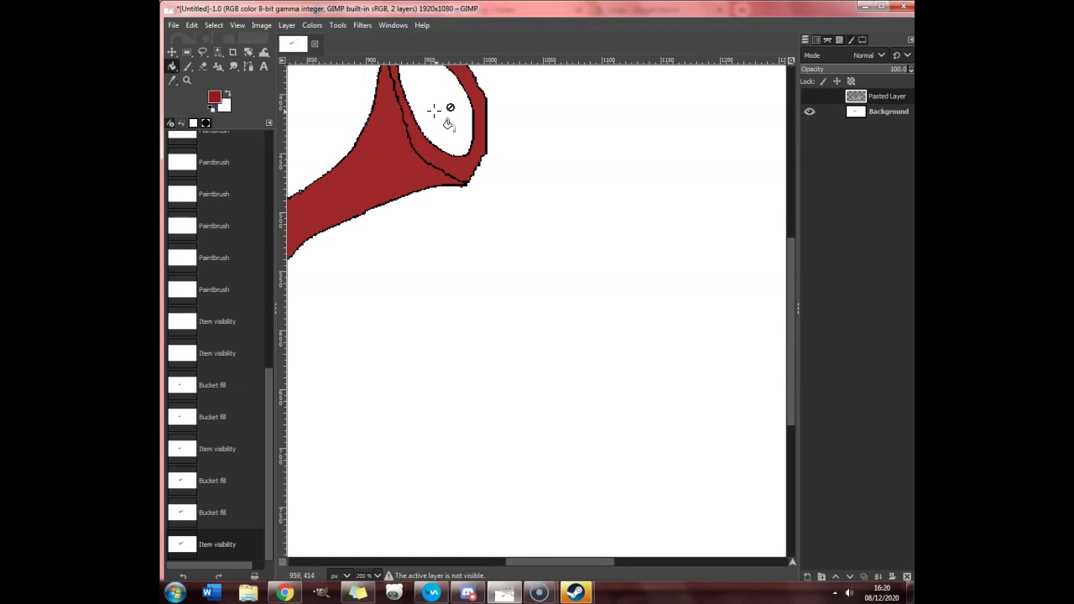
pyautogui.click(191, 26)
pyautogui.click(189, 30)
pyautogui.click(874, 112)
pyautogui.click(423, 99)
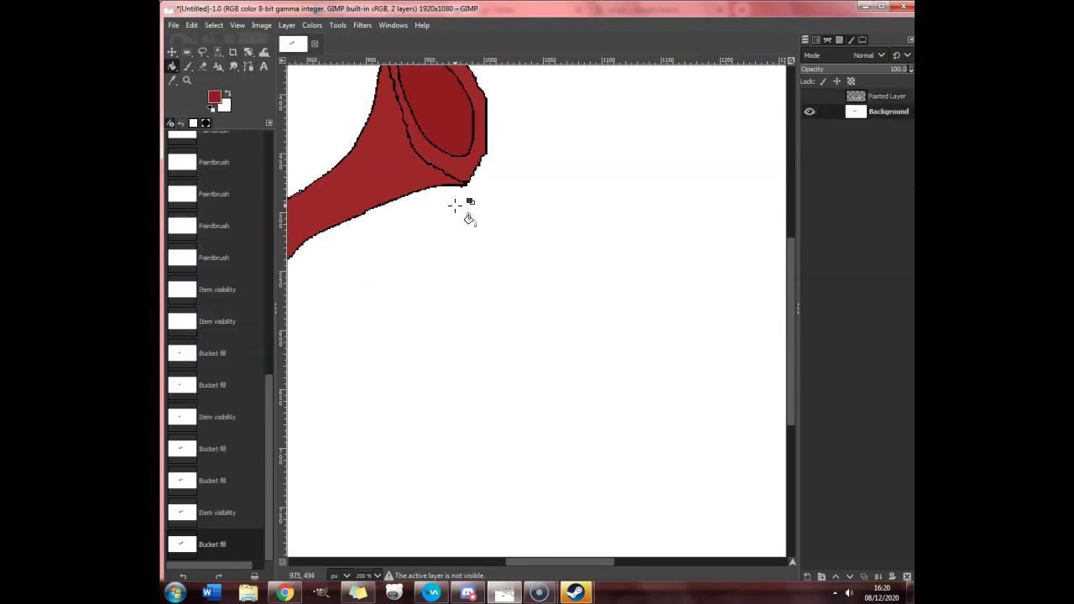
# Switch to the Paintbrush and set the foreground colour to black for lettering above the head.
pyautogui.scroll(3, 458, 219)
pyautogui.scroll(-3, 458, 234)
pyautogui.moveTo(479, 568); pyautogui.dragTo(420, 570)
pyautogui.scroll(3, 335, 221)
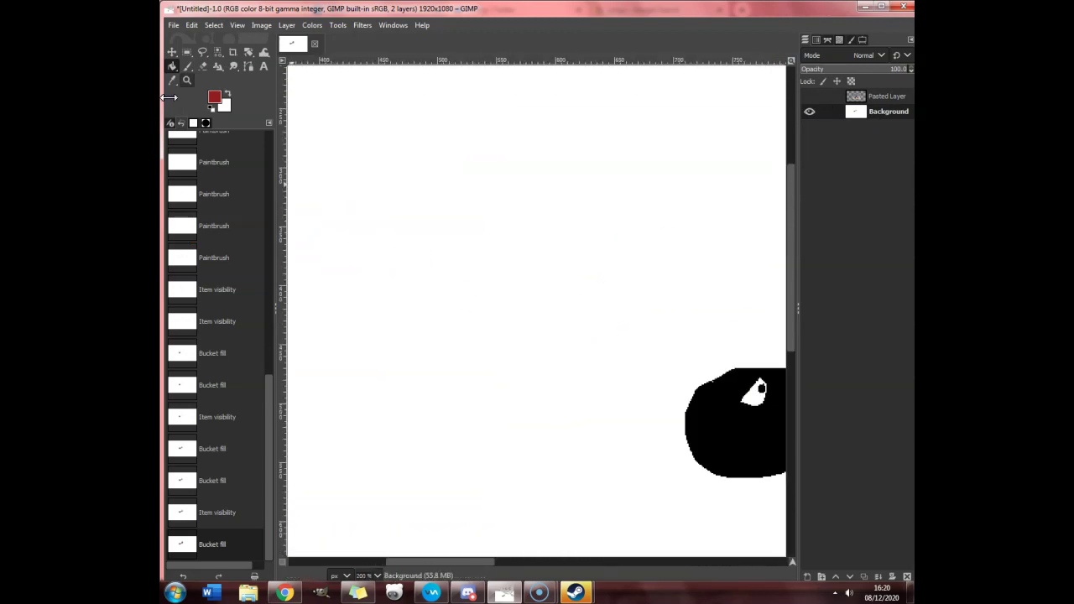
pyautogui.moveTo(484, 561); pyautogui.dragTo(528, 565)
pyautogui.click(216, 92)
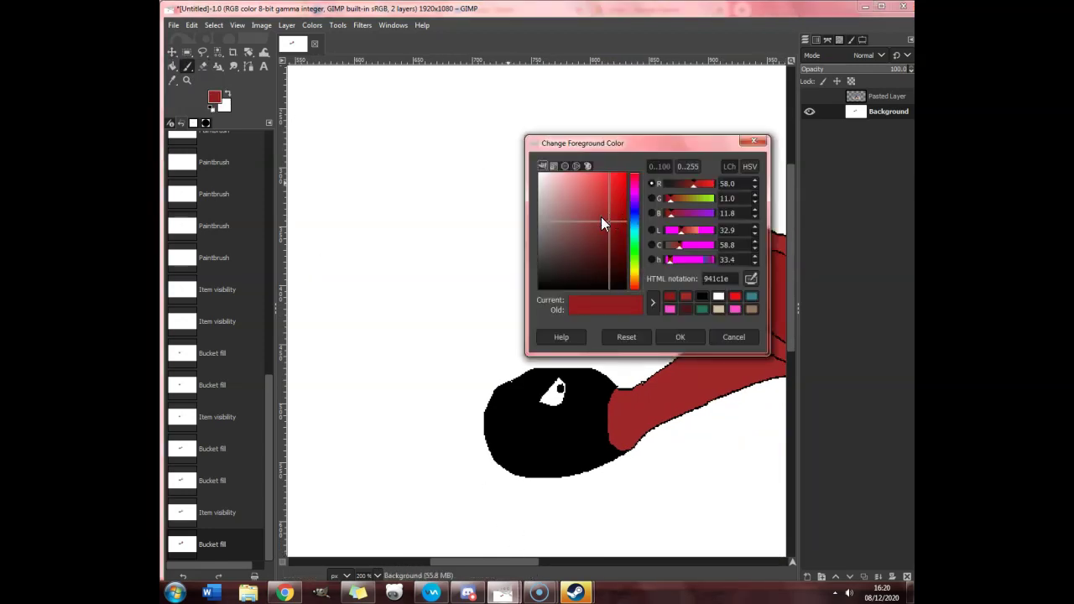
pyautogui.moveTo(609, 213); pyautogui.dragTo(609, 289)
pyautogui.click(683, 336)
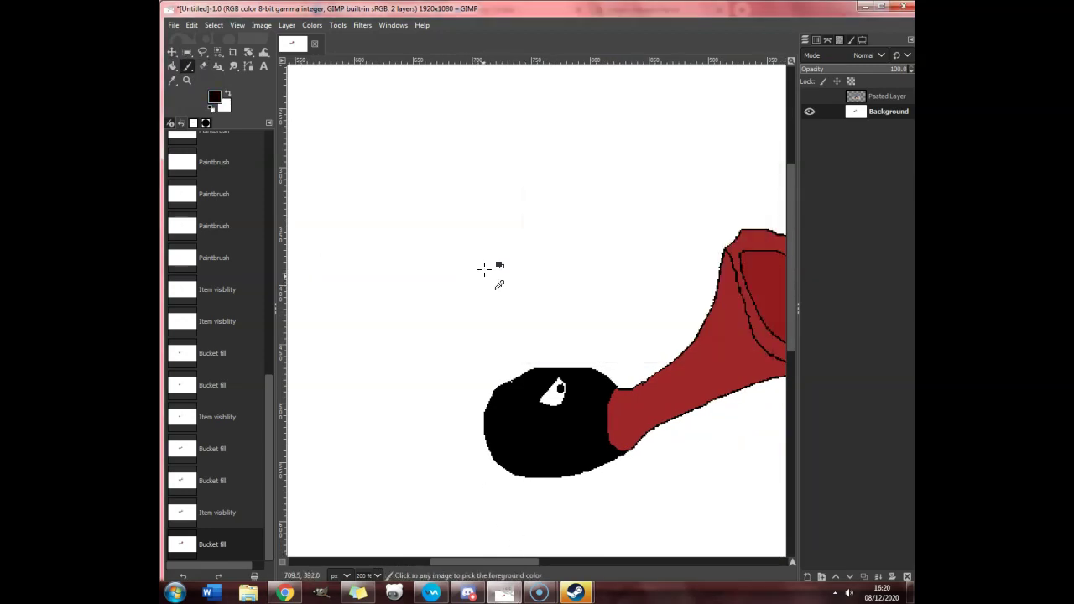
# Paint the outlined bubble letters "Tha" in black in the empty area above the penguin's head.
pyautogui.moveTo(479, 230)
pyautogui.mouseDown()
pyautogui.moveTo(491, 236)
pyautogui.moveTo(467, 230)
pyautogui.moveTo(467, 217)
pyautogui.moveTo(492, 215)
pyautogui.moveTo(516, 249)
pyautogui.moveTo(525, 239)
pyautogui.moveTo(532, 251)
pyautogui.moveTo(531, 216)
pyautogui.mouseUp()
pyautogui.scroll(3, 532, 216)
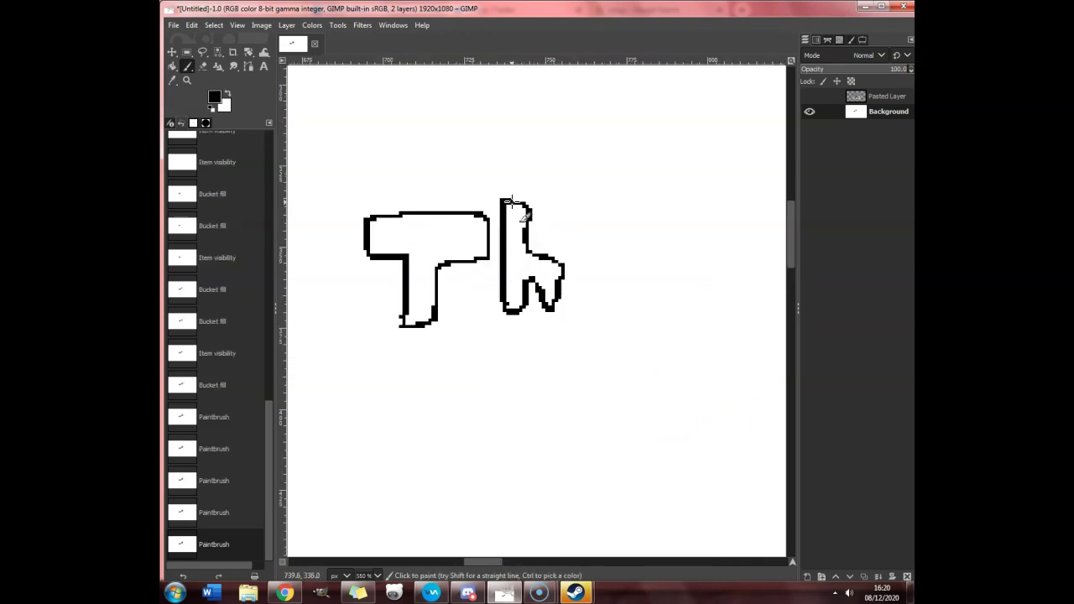
pyautogui.moveTo(621, 212)
pyautogui.mouseDown()
pyautogui.moveTo(592, 237)
pyautogui.moveTo(582, 291)
pyautogui.moveTo(675, 289)
pyautogui.moveTo(668, 255)
pyautogui.moveTo(616, 214)
pyautogui.moveTo(594, 250)
pyautogui.moveTo(616, 209)
pyautogui.moveTo(606, 241)
pyautogui.mouseUp()
pyautogui.click(615, 210)
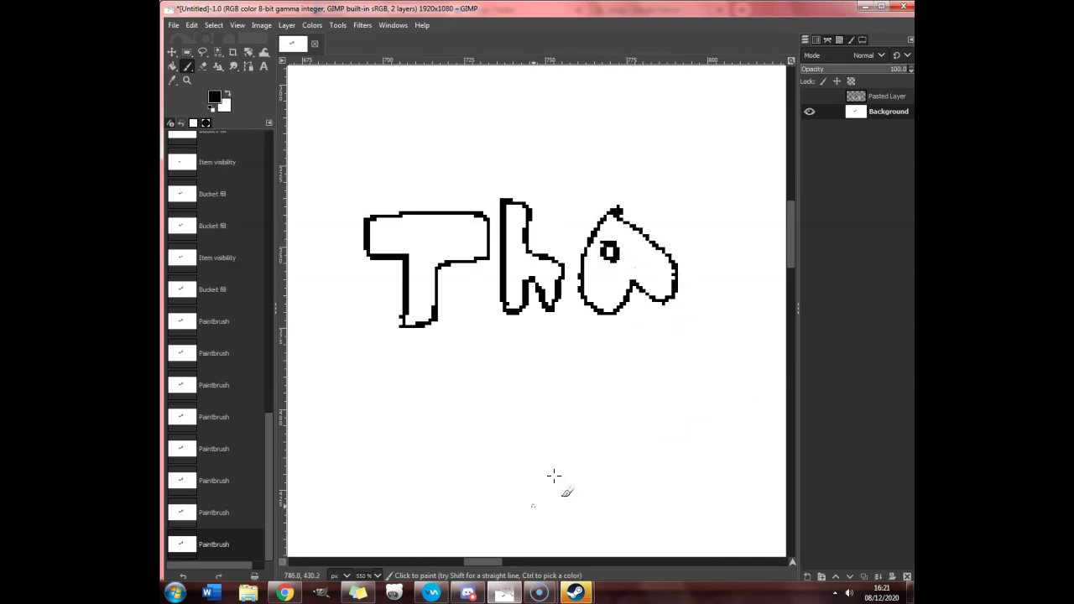
pyautogui.moveTo(492, 561); pyautogui.dragTo(513, 562)
pyautogui.moveTo(458, 212)
pyautogui.mouseDown()
pyautogui.moveTo(471, 280)
pyautogui.moveTo(479, 238)
pyautogui.moveTo(510, 267)
pyautogui.moveTo(525, 253)
pyautogui.moveTo(523, 190)
pyautogui.moveTo(462, 214)
pyautogui.moveTo(495, 185)
pyautogui.moveTo(527, 191)
pyautogui.mouseUp()
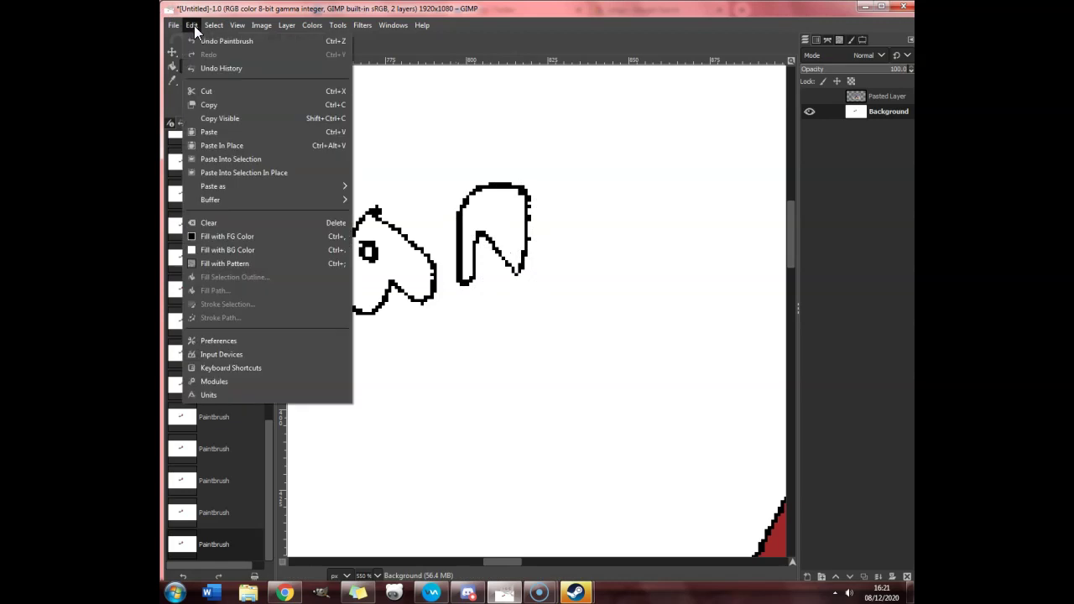
pyautogui.click(193, 25)
pyautogui.click(200, 38)
pyautogui.click(194, 25)
pyautogui.click(199, 39)
# Paint the outlined letters "n" and "k" to complete the word "Thank", undoing a bad stroke along the way.
pyautogui.moveTo(459, 283)
pyautogui.mouseDown()
pyautogui.moveTo(475, 235)
pyautogui.moveTo(503, 276)
pyautogui.moveTo(508, 237)
pyautogui.moveTo(490, 204)
pyautogui.moveTo(469, 208)
pyautogui.moveTo(458, 263)
pyautogui.mouseUp()
pyautogui.moveTo(519, 186)
pyautogui.mouseDown()
pyautogui.moveTo(524, 266)
pyautogui.moveTo(538, 263)
pyautogui.moveTo(542, 232)
pyautogui.moveTo(575, 257)
pyautogui.moveTo(577, 244)
pyautogui.moveTo(556, 224)
pyautogui.moveTo(568, 199)
pyautogui.moveTo(559, 185)
pyautogui.moveTo(537, 186)
pyautogui.moveTo(531, 200)
pyautogui.moveTo(522, 174)
pyautogui.moveTo(530, 256)
pyautogui.moveTo(548, 241)
pyautogui.moveTo(580, 253)
pyautogui.moveTo(581, 216)
pyautogui.mouseUp()
pyautogui.click(192, 25)
pyautogui.click(210, 41)
pyautogui.moveTo(578, 193)
pyautogui.mouseDown()
pyautogui.moveTo(537, 206)
pyautogui.moveTo(527, 169)
pyautogui.moveTo(519, 195)
pyautogui.moveTo(525, 225)
pyautogui.moveTo(552, 205)
pyautogui.moveTo(564, 214)
pyautogui.moveTo(554, 221)
pyautogui.moveTo(557, 204)
pyautogui.moveTo(553, 256)
pyautogui.mouseUp()
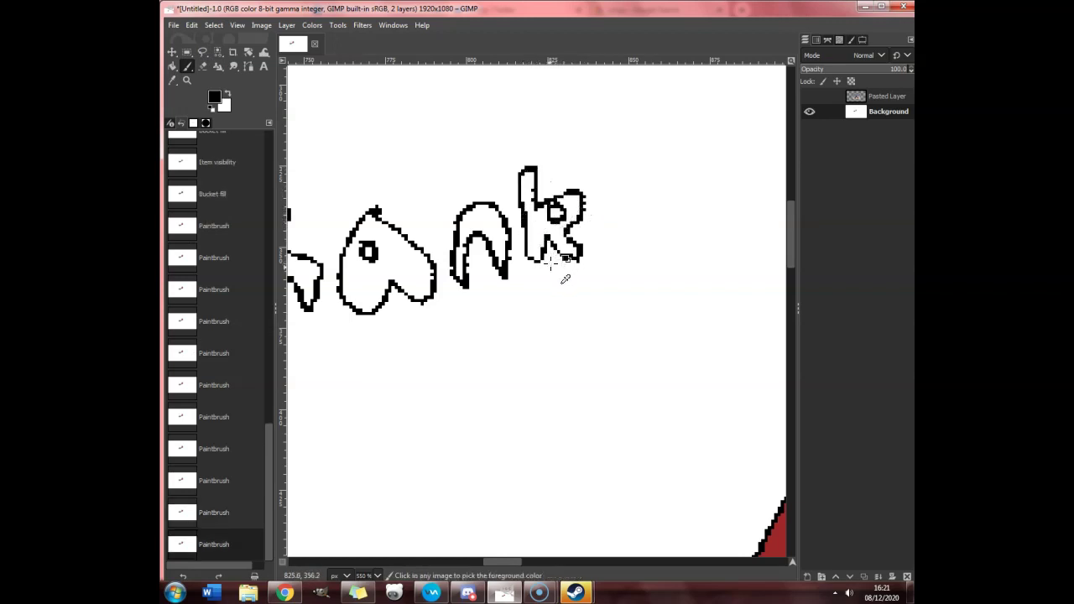
# Paint the outlined word "hecc" after "Thank", rising slightly toward the area above the horn's mouth.
pyautogui.scroll(-2, 554, 258)
pyautogui.moveTo(588, 193)
pyautogui.mouseDown()
pyautogui.moveTo(597, 242)
pyautogui.moveTo(606, 223)
pyautogui.moveTo(620, 238)
pyautogui.moveTo(624, 216)
pyautogui.moveTo(594, 196)
pyautogui.moveTo(635, 226)
pyautogui.mouseUp()
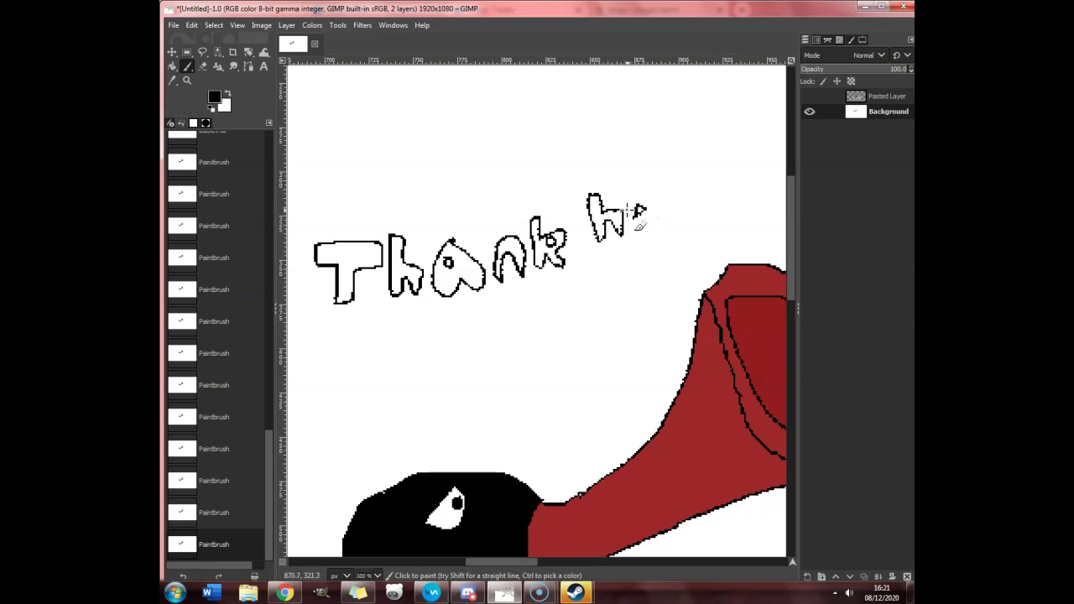
pyautogui.moveTo(658, 204)
pyautogui.mouseDown()
pyautogui.moveTo(629, 207)
pyautogui.moveTo(687, 192)
pyautogui.moveTo(681, 236)
pyautogui.moveTo(672, 195)
pyautogui.mouseUp()
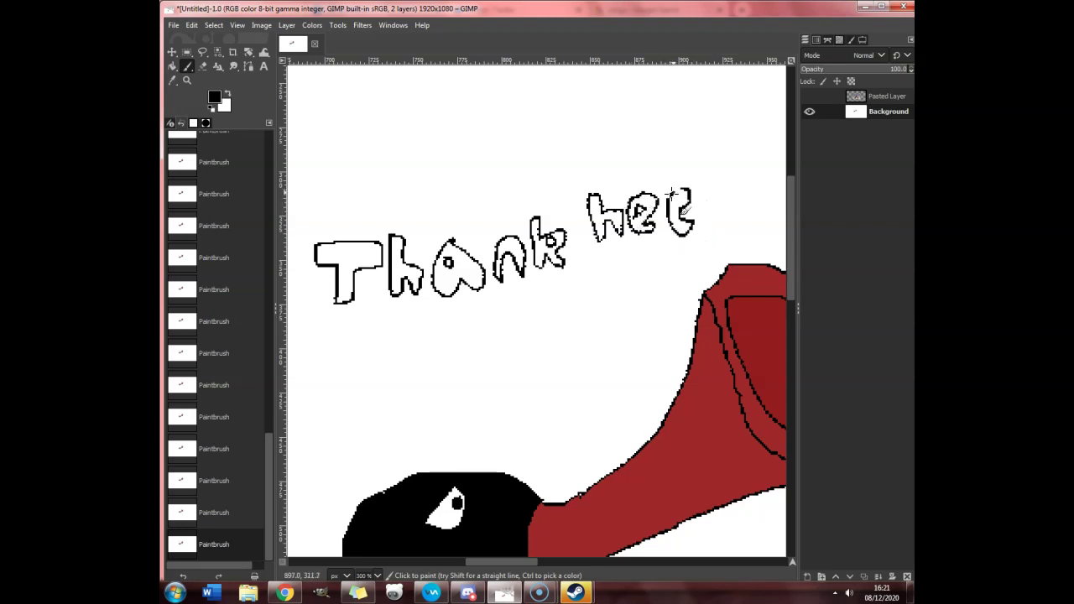
pyautogui.moveTo(480, 561); pyautogui.dragTo(514, 561)
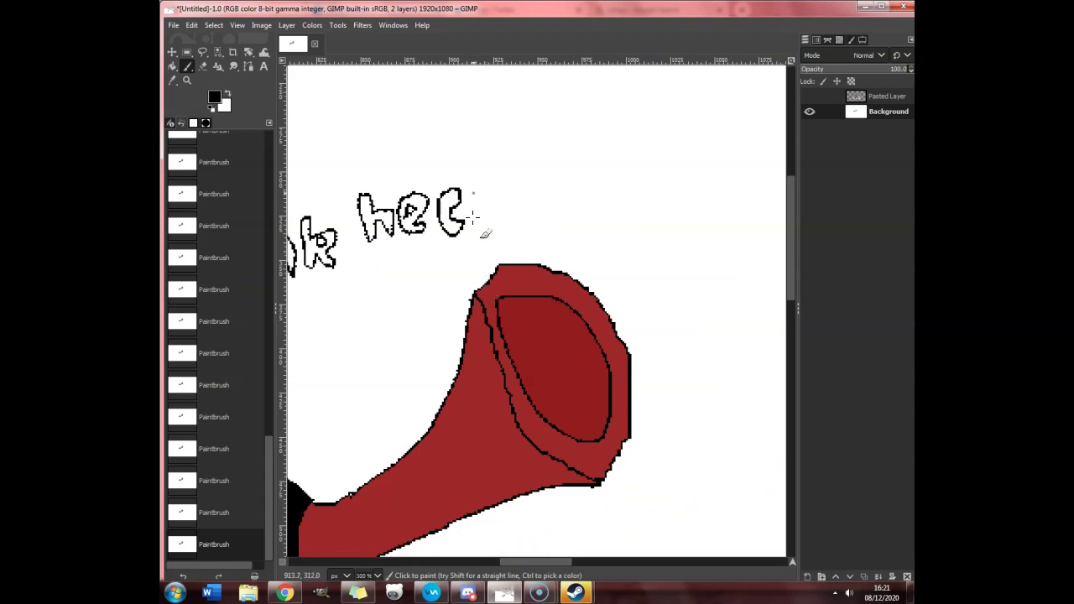
pyautogui.moveTo(496, 190); pyautogui.dragTo(494, 225)
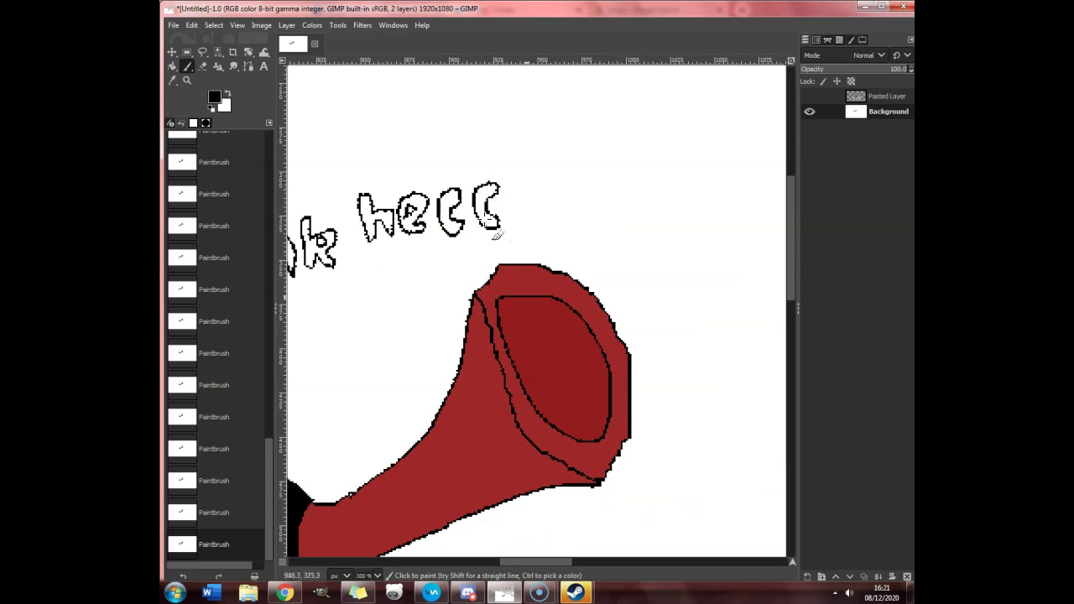
# Paint the outlined words "No Noot" on a second line beneath "Thank", above the penguin's head.
pyautogui.moveTo(571, 561); pyautogui.dragTo(524, 562)
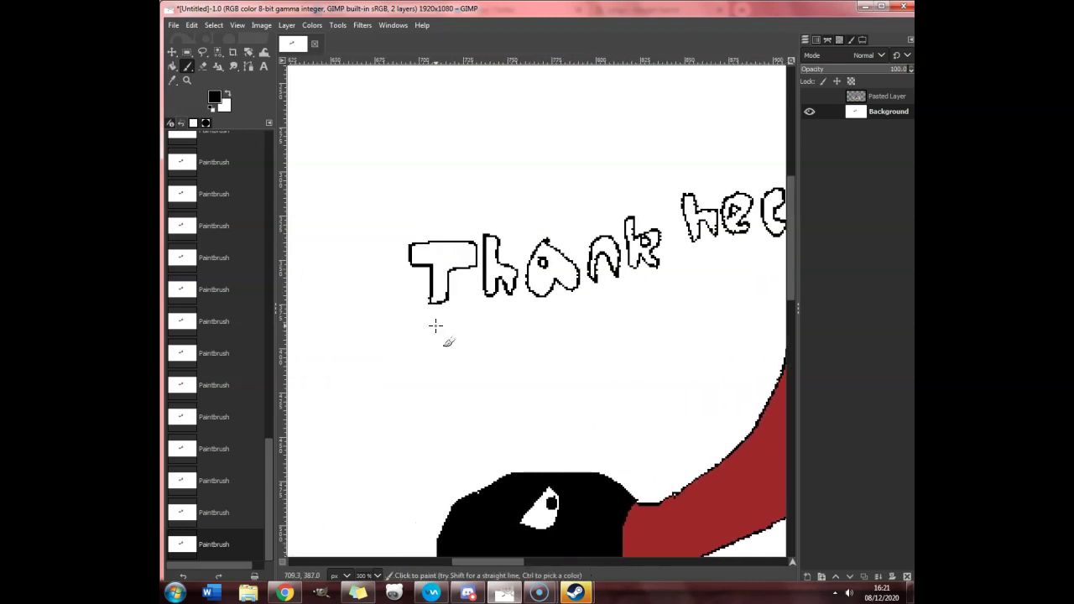
pyautogui.scroll(-3, 435, 325)
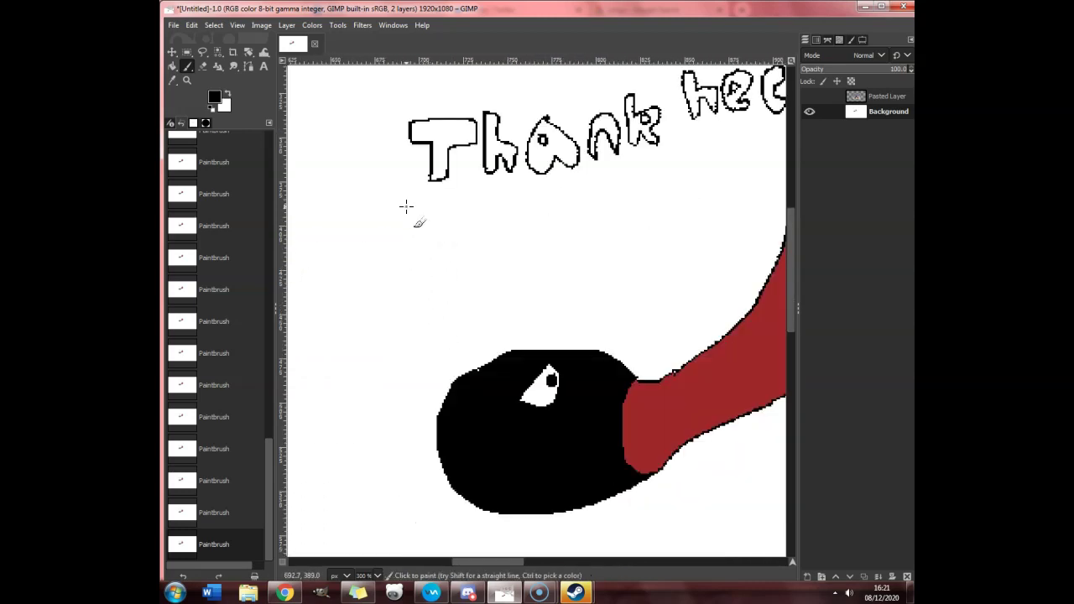
pyautogui.keyDown('ctrl'); pyautogui.scroll(1, 408, 209); pyautogui.keyUp('ctrl')
pyautogui.moveTo(406, 206)
pyautogui.mouseDown()
pyautogui.moveTo(404, 251)
pyautogui.moveTo(421, 222)
pyautogui.moveTo(441, 250)
pyautogui.moveTo(445, 198)
pyautogui.moveTo(435, 219)
pyautogui.moveTo(425, 195)
pyautogui.moveTo(408, 206)
pyautogui.moveTo(467, 220)
pyautogui.moveTo(495, 206)
pyautogui.moveTo(489, 254)
pyautogui.moveTo(461, 238)
pyautogui.moveTo(464, 218)
pyautogui.moveTo(489, 223)
pyautogui.moveTo(485, 242)
pyautogui.moveTo(487, 222)
pyautogui.moveTo(520, 262)
pyautogui.moveTo(541, 237)
pyautogui.moveTo(541, 215)
pyautogui.moveTo(559, 250)
pyautogui.moveTo(565, 184)
pyautogui.moveTo(556, 201)
pyautogui.moveTo(541, 183)
pyautogui.moveTo(520, 208)
pyautogui.moveTo(602, 204)
pyautogui.moveTo(611, 228)
pyautogui.moveTo(587, 236)
pyautogui.moveTo(573, 209)
pyautogui.moveTo(600, 219)
pyautogui.moveTo(621, 199)
pyautogui.moveTo(645, 215)
pyautogui.moveTo(618, 205)
pyautogui.mouseUp()
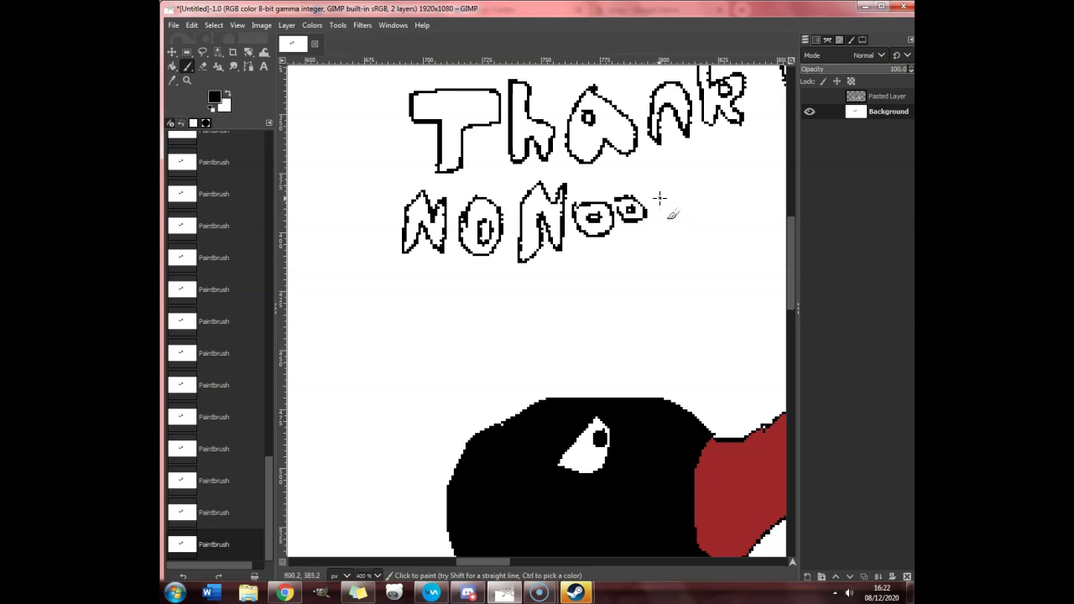
pyautogui.moveTo(659, 201)
pyautogui.mouseDown()
pyautogui.moveTo(666, 186)
pyautogui.moveTo(676, 236)
pyautogui.moveTo(660, 215)
pyautogui.mouseUp()
# Paint the outlined letters "Nove" and a first "m" after "Noot", running up to the horn.
pyautogui.moveTo(502, 561); pyautogui.dragTo(532, 562)
pyautogui.moveTo(484, 188)
pyautogui.mouseDown()
pyautogui.moveTo(488, 228)
pyautogui.moveTo(498, 199)
pyautogui.moveTo(511, 218)
pyautogui.moveTo(516, 194)
pyautogui.moveTo(516, 161)
pyautogui.moveTo(510, 188)
pyautogui.moveTo(490, 162)
pyautogui.moveTo(485, 184)
pyautogui.moveTo(537, 190)
pyautogui.moveTo(552, 203)
pyautogui.moveTo(521, 200)
pyautogui.mouseUp()
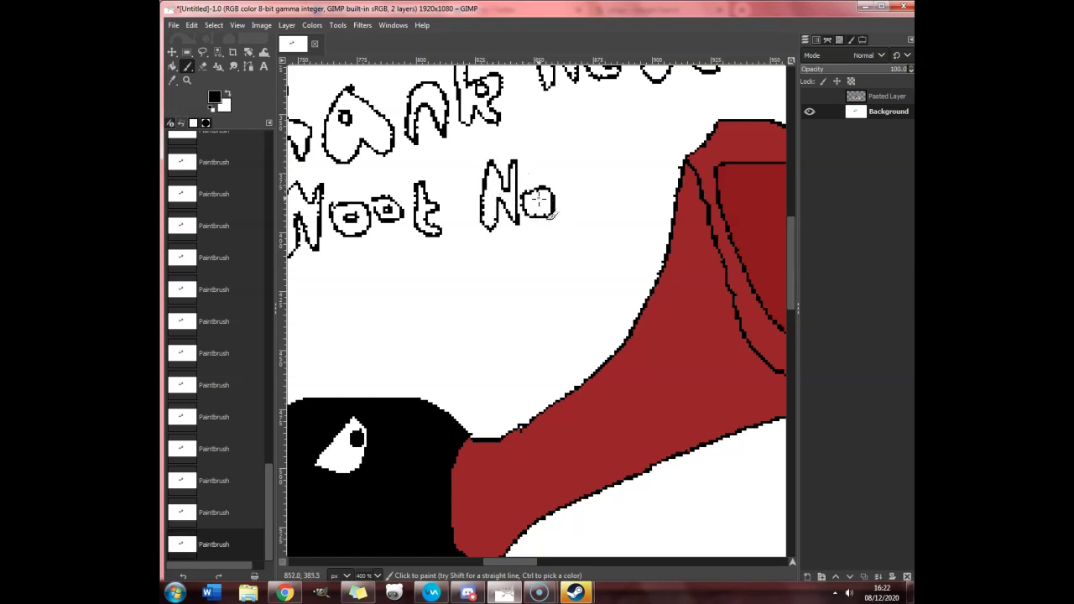
pyautogui.moveTo(551, 165)
pyautogui.mouseDown()
pyautogui.moveTo(572, 210)
pyautogui.moveTo(592, 170)
pyautogui.moveTo(576, 186)
pyautogui.moveTo(560, 165)
pyautogui.mouseUp()
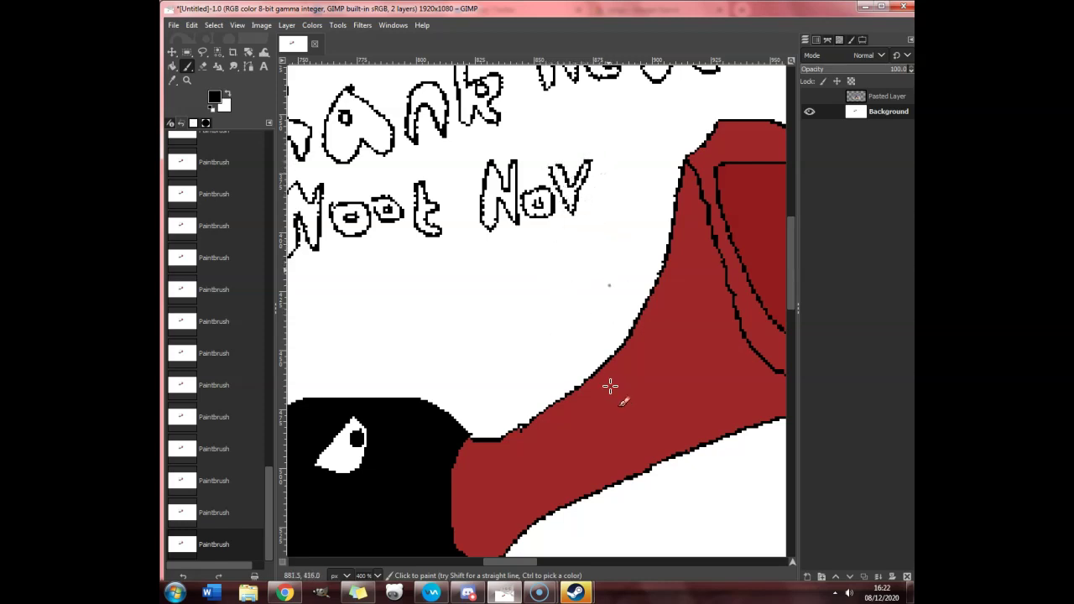
pyautogui.moveTo(527, 559)
pyautogui.mouseDown()
pyautogui.moveTo(501, 561)
pyautogui.moveTo(533, 562)
pyautogui.mouseUp()
pyautogui.moveTo(547, 186)
pyautogui.mouseDown()
pyautogui.moveTo(531, 213)
pyautogui.moveTo(555, 205)
pyautogui.moveTo(547, 201)
pyautogui.moveTo(564, 152)
pyautogui.moveTo(540, 171)
pyautogui.moveTo(582, 184)
pyautogui.moveTo(604, 151)
pyautogui.moveTo(615, 156)
pyautogui.moveTo(623, 175)
pyautogui.moveTo(607, 198)
pyautogui.moveTo(586, 199)
pyautogui.moveTo(594, 179)
pyautogui.moveTo(615, 206)
pyautogui.mouseUp()
# Undo the strokes of the large "m" and repaint a smaller one in the gap between the "e" and the horn.
pyautogui.click(191, 25)
pyautogui.click(203, 35)
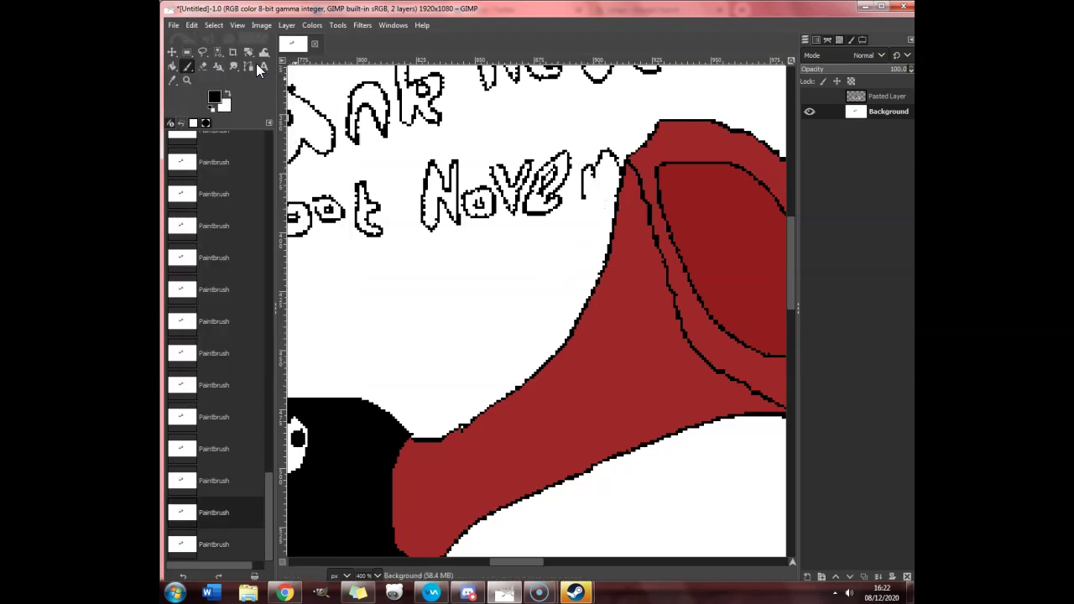
pyautogui.click(191, 24)
pyautogui.click(205, 40)
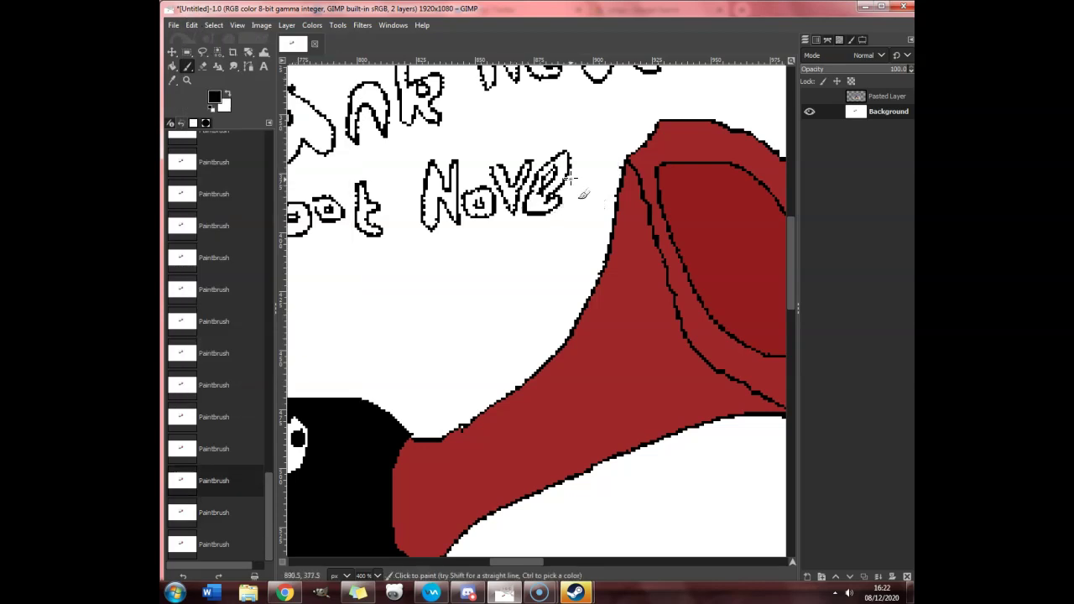
pyautogui.moveTo(573, 183)
pyautogui.mouseDown()
pyautogui.moveTo(575, 207)
pyautogui.moveTo(592, 188)
pyautogui.mouseUp()
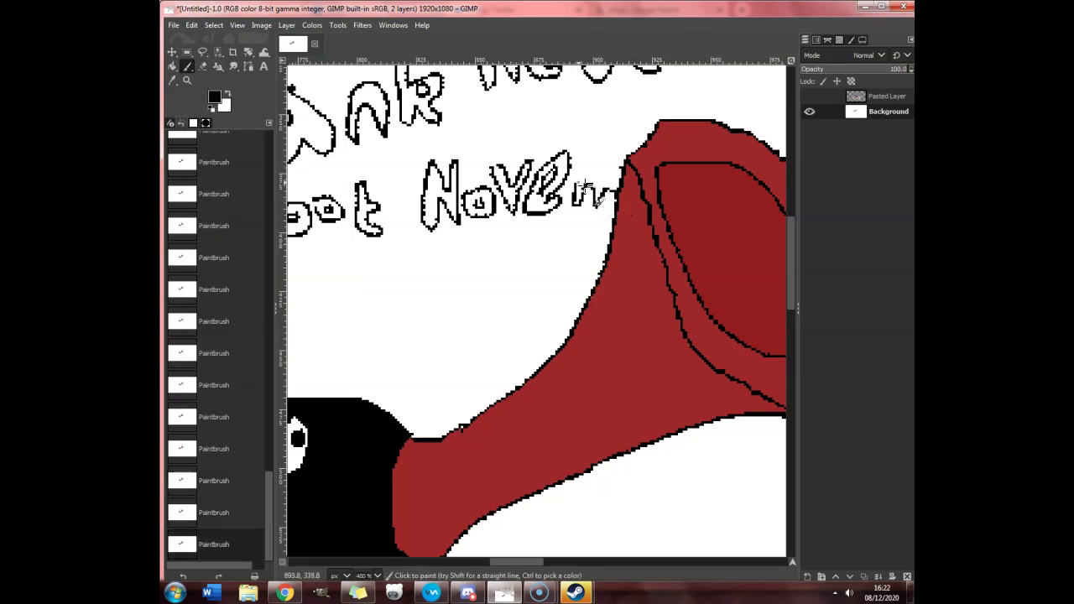
pyautogui.moveTo(590, 205)
pyautogui.mouseDown()
pyautogui.moveTo(583, 172)
pyautogui.moveTo(610, 198)
pyautogui.mouseUp()
# Paint the outlined word "IS" beneath the back of the penguin's head.
pyautogui.moveTo(529, 559); pyautogui.dragTo(497, 562)
pyautogui.scroll(-5, 481, 367)
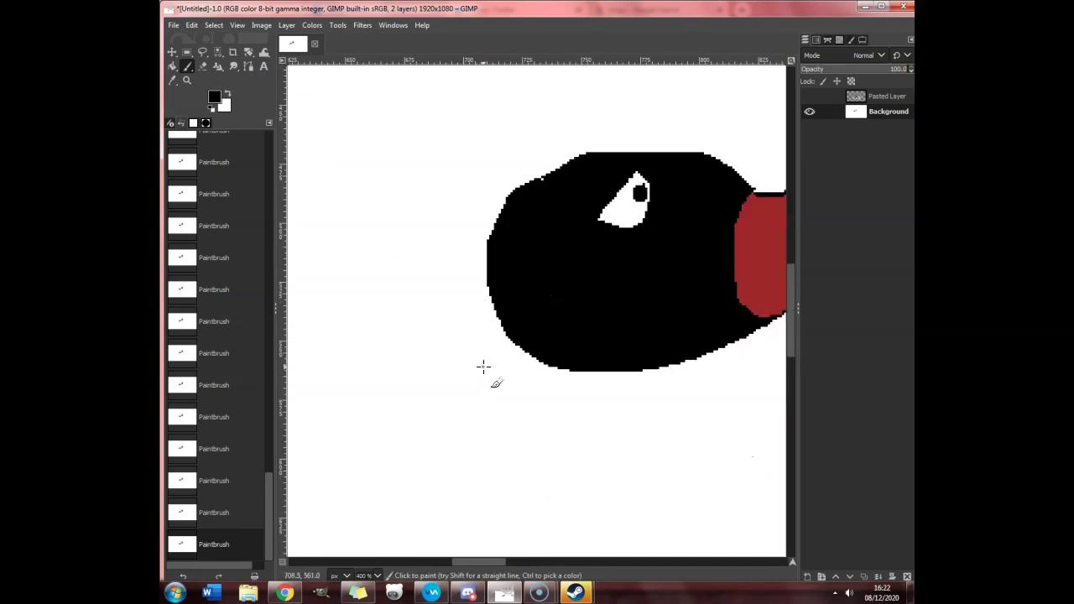
pyautogui.moveTo(444, 265)
pyautogui.mouseDown()
pyautogui.moveTo(440, 292)
pyautogui.moveTo(463, 299)
pyautogui.moveTo(455, 333)
pyautogui.moveTo(432, 344)
pyautogui.moveTo(465, 374)
pyautogui.moveTo(515, 364)
pyautogui.moveTo(521, 342)
pyautogui.moveTo(500, 342)
pyautogui.moveTo(498, 319)
pyautogui.moveTo(498, 302)
pyautogui.moveTo(514, 294)
pyautogui.moveTo(456, 263)
pyautogui.mouseUp()
pyautogui.moveTo(596, 277)
pyautogui.mouseDown()
pyautogui.moveTo(567, 318)
pyautogui.moveTo(591, 351)
pyautogui.moveTo(570, 362)
pyautogui.moveTo(547, 355)
pyautogui.moveTo(568, 339)
pyautogui.moveTo(544, 302)
pyautogui.moveTo(554, 277)
pyautogui.moveTo(597, 272)
pyautogui.mouseUp()
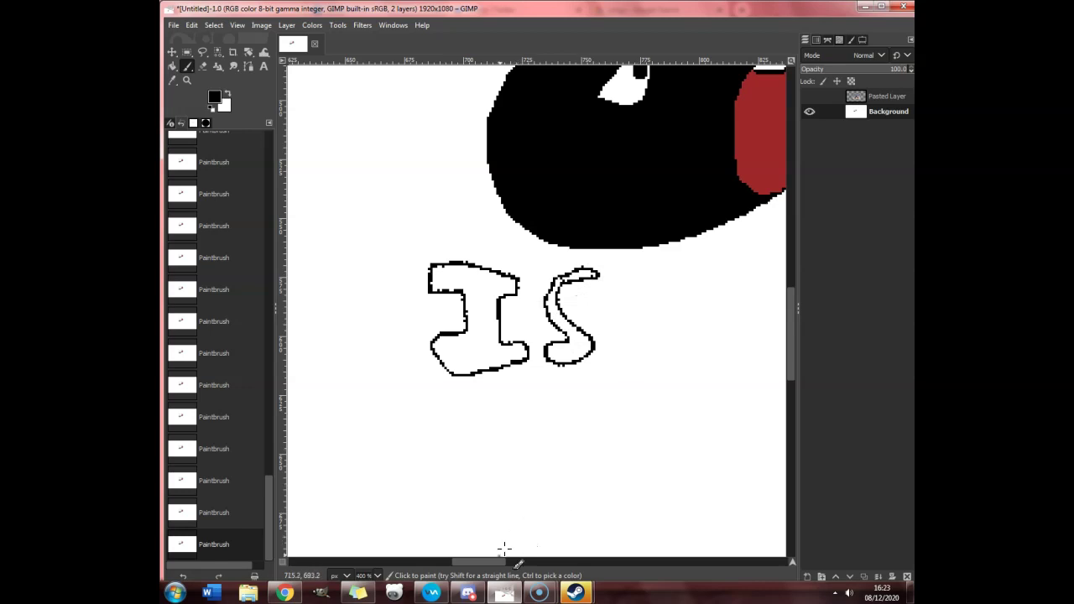
# Paint the outlined word "OVER" after "IS", slanting upward below the head and horn.
pyautogui.moveTo(501, 561); pyautogui.dragTo(515, 561)
pyautogui.moveTo(491, 269)
pyautogui.mouseDown()
pyautogui.moveTo(533, 277)
pyautogui.moveTo(543, 341)
pyautogui.moveTo(476, 319)
pyautogui.moveTo(492, 273)
pyautogui.moveTo(520, 290)
pyautogui.mouseUp()
pyautogui.moveTo(566, 252)
pyautogui.mouseDown()
pyautogui.moveTo(589, 314)
pyautogui.moveTo(629, 250)
pyautogui.moveTo(616, 248)
pyautogui.moveTo(593, 286)
pyautogui.moveTo(584, 259)
pyautogui.moveTo(568, 260)
pyautogui.moveTo(655, 314)
pyautogui.moveTo(665, 291)
pyautogui.moveTo(651, 283)
pyautogui.moveTo(668, 274)
pyautogui.moveTo(665, 241)
pyautogui.mouseUp()
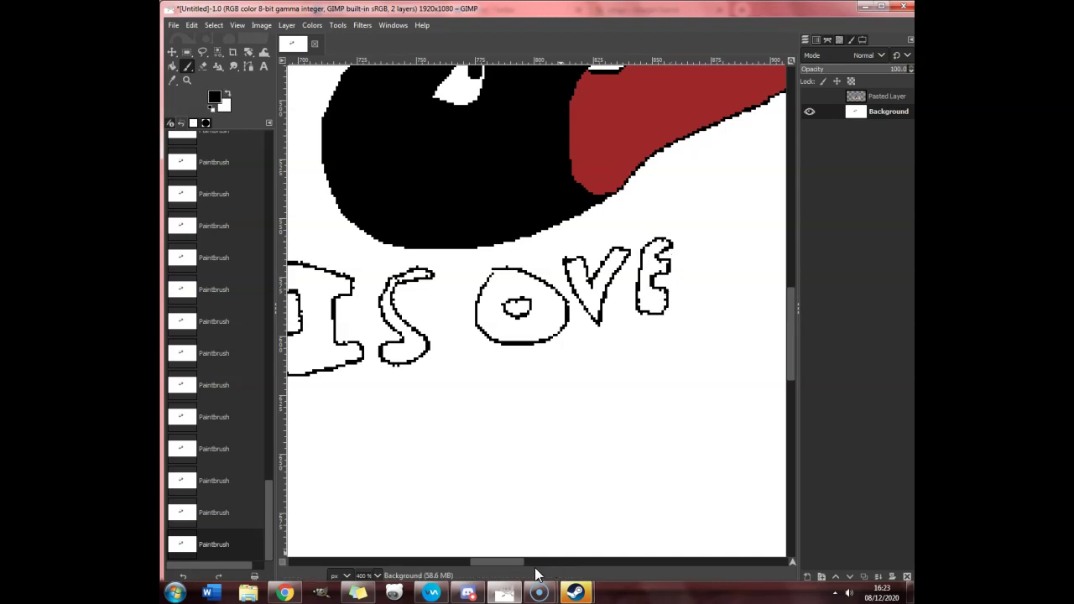
pyautogui.hscroll(4, 530, 561)
pyautogui.moveTo(422, 249)
pyautogui.mouseDown()
pyautogui.moveTo(426, 307)
pyautogui.moveTo(439, 312)
pyautogui.moveTo(450, 286)
pyautogui.moveTo(473, 297)
pyautogui.moveTo(460, 278)
pyautogui.moveTo(469, 244)
pyautogui.moveTo(425, 251)
pyautogui.mouseUp()
# Paint three outlined exclamation marks with their dots after the word "OVER".
pyautogui.moveTo(484, 227)
pyautogui.mouseDown()
pyautogui.moveTo(491, 271)
pyautogui.moveTo(511, 248)
pyautogui.mouseUp()
pyautogui.moveTo(489, 290)
pyautogui.mouseDown()
pyautogui.moveTo(502, 309)
pyautogui.moveTo(498, 296)
pyautogui.mouseUp()
pyautogui.moveTo(526, 220)
pyautogui.mouseDown()
pyautogui.moveTo(537, 290)
pyautogui.moveTo(539, 232)
pyautogui.moveTo(526, 271)
pyautogui.moveTo(537, 305)
pyautogui.moveTo(528, 290)
pyautogui.mouseUp()
pyautogui.moveTo(552, 219)
pyautogui.mouseDown()
pyautogui.moveTo(555, 262)
pyautogui.moveTo(568, 264)
pyautogui.moveTo(560, 209)
pyautogui.mouseUp()
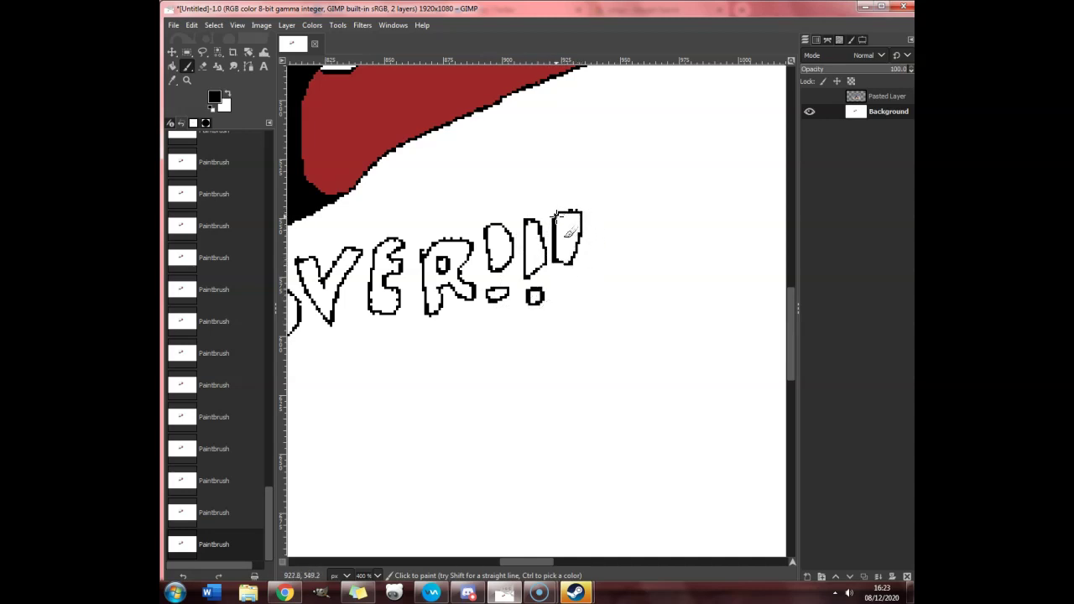
pyautogui.moveTo(558, 289); pyautogui.dragTo(561, 292)
pyautogui.scroll(-2, 352, 214)
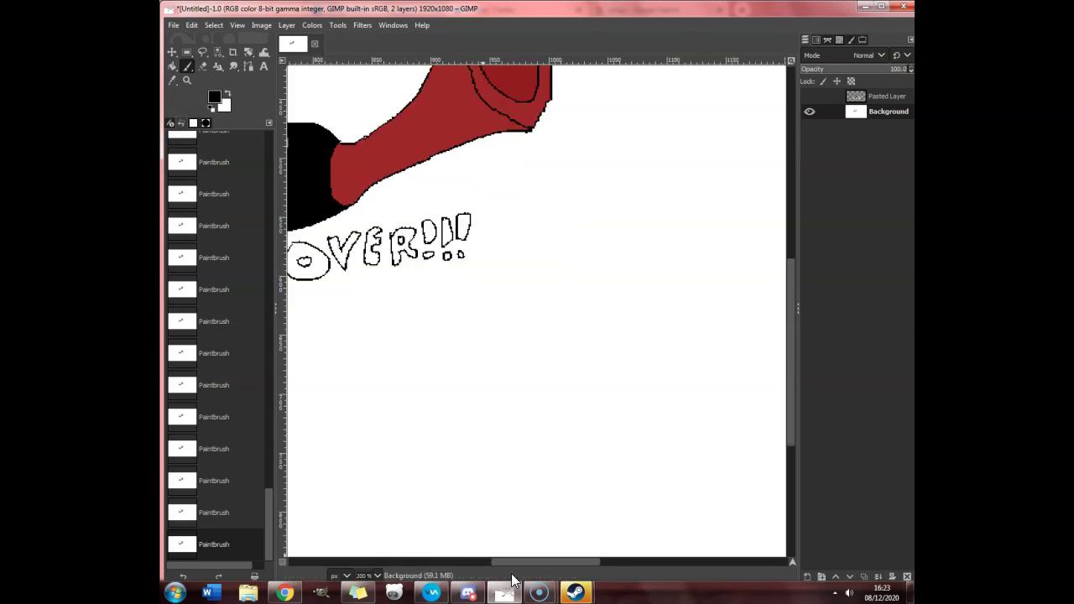
pyautogui.moveTo(505, 562); pyautogui.dragTo(460, 561)
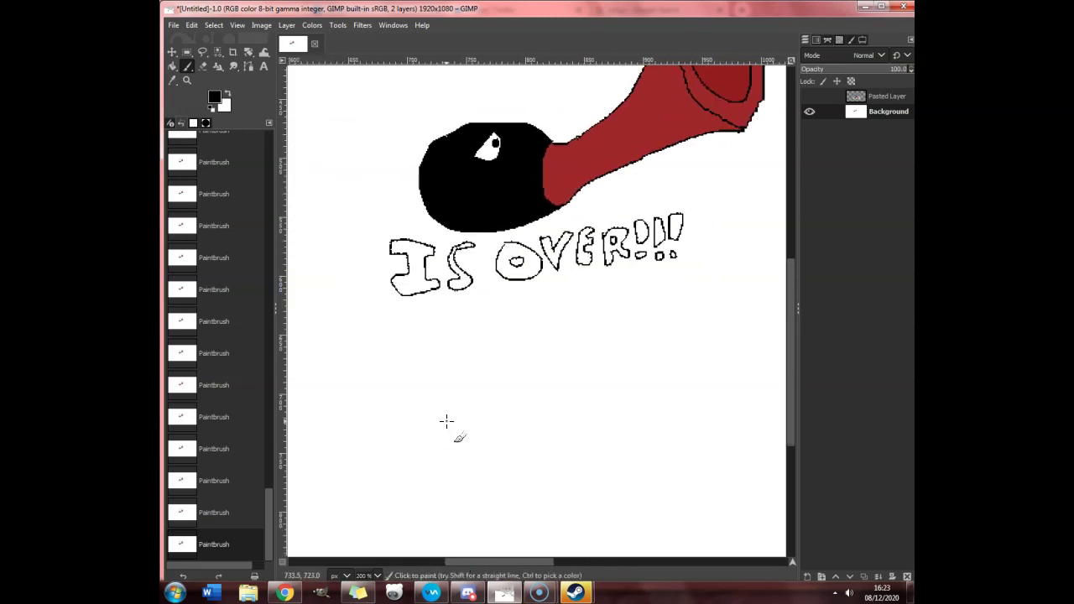
# Sample the horn's red as the foreground colour for filling the letters.
pyautogui.scroll(3, 446, 422)
pyautogui.click(173, 80)
pyautogui.click(623, 281)
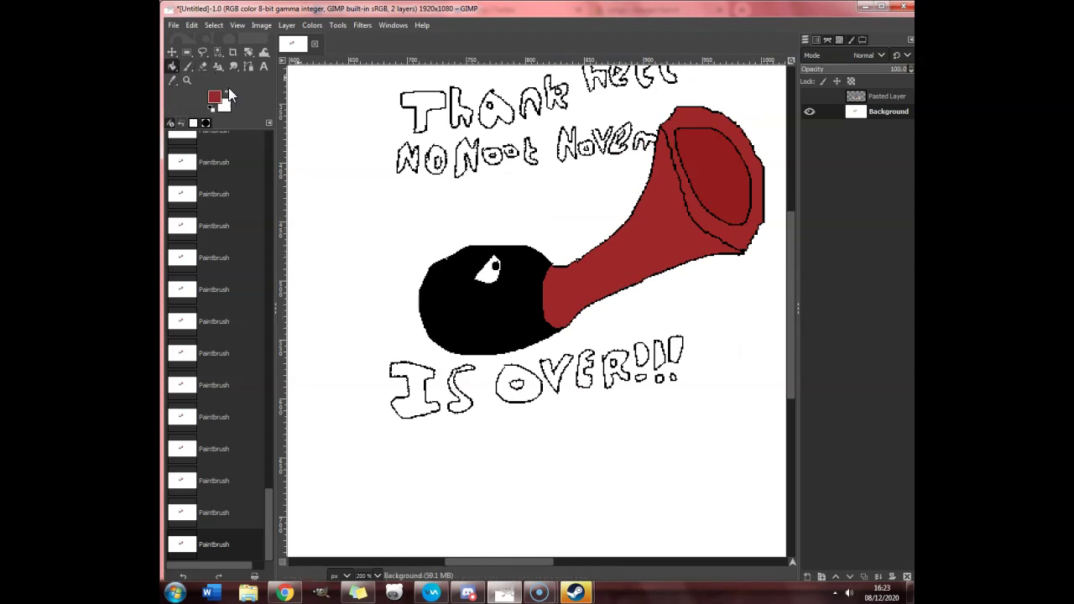
# Try to bucket-fill the "O" of "NO" with red and undo the fill.
pyautogui.scroll(2, 396, 132)
pyautogui.click(464, 178)
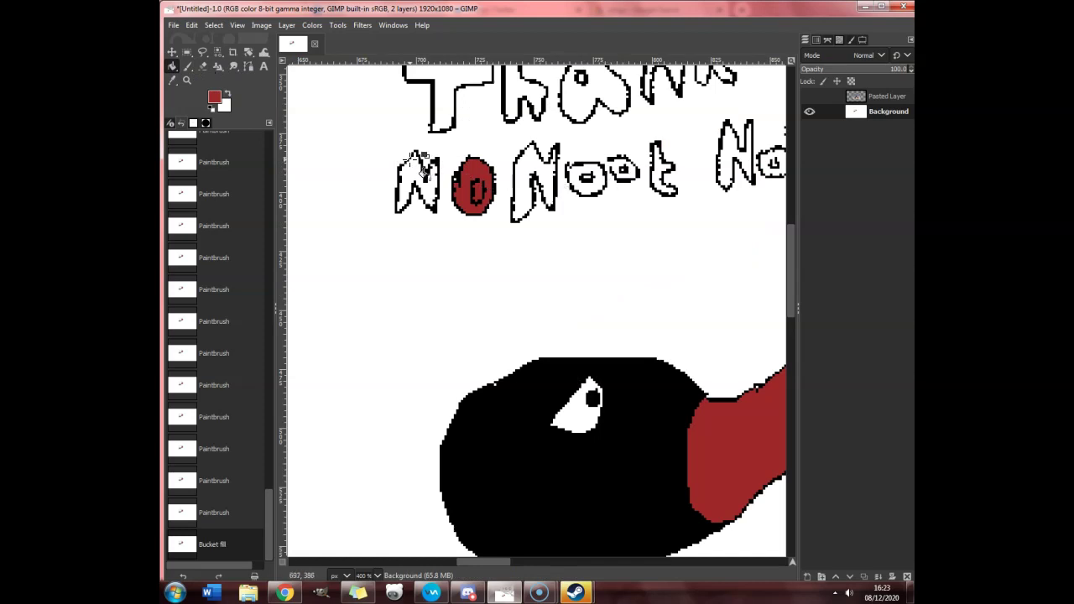
pyautogui.click(193, 25)
pyautogui.click(201, 41)
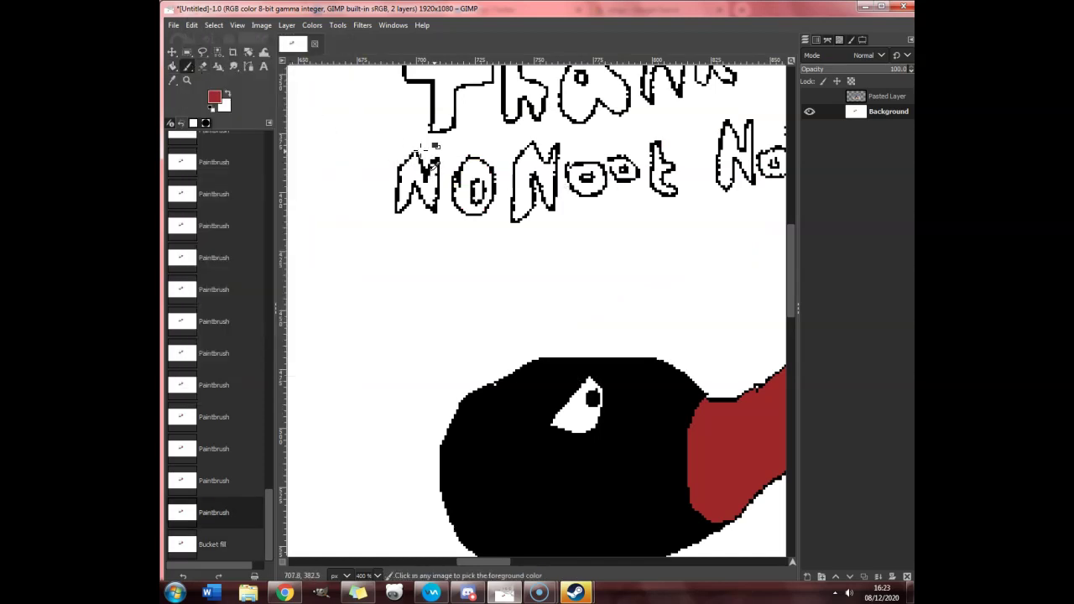
# Patch the gap in the inner outline of the "O" in "NO" with a red dab and fill its ring red.
pyautogui.scroll(3, 474, 199)
pyautogui.click(438, 158)
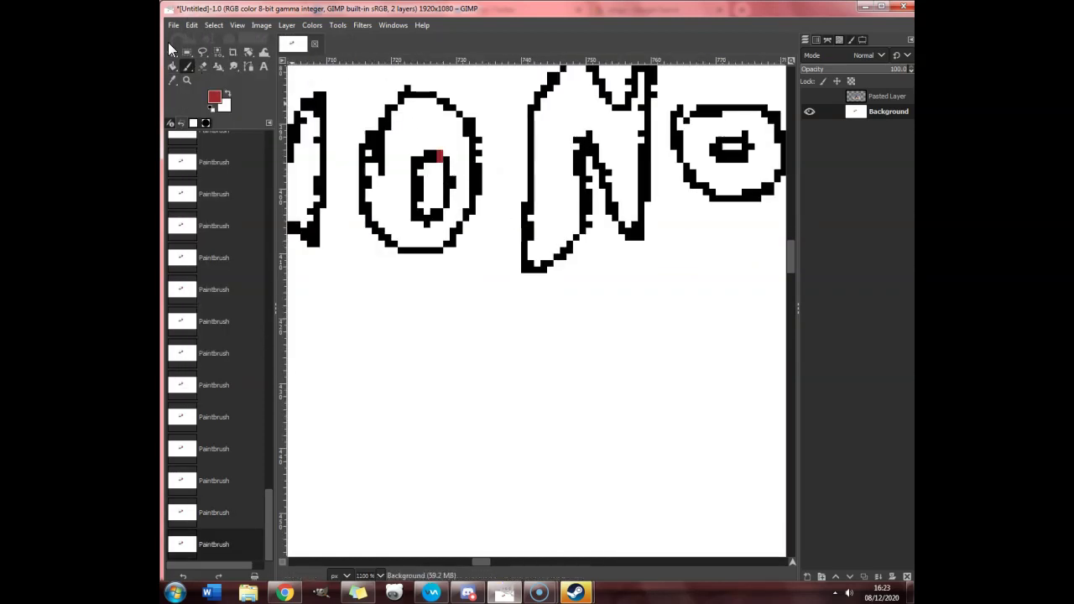
pyautogui.hotkey('ctrl', 'z')
pyautogui.click(398, 122)
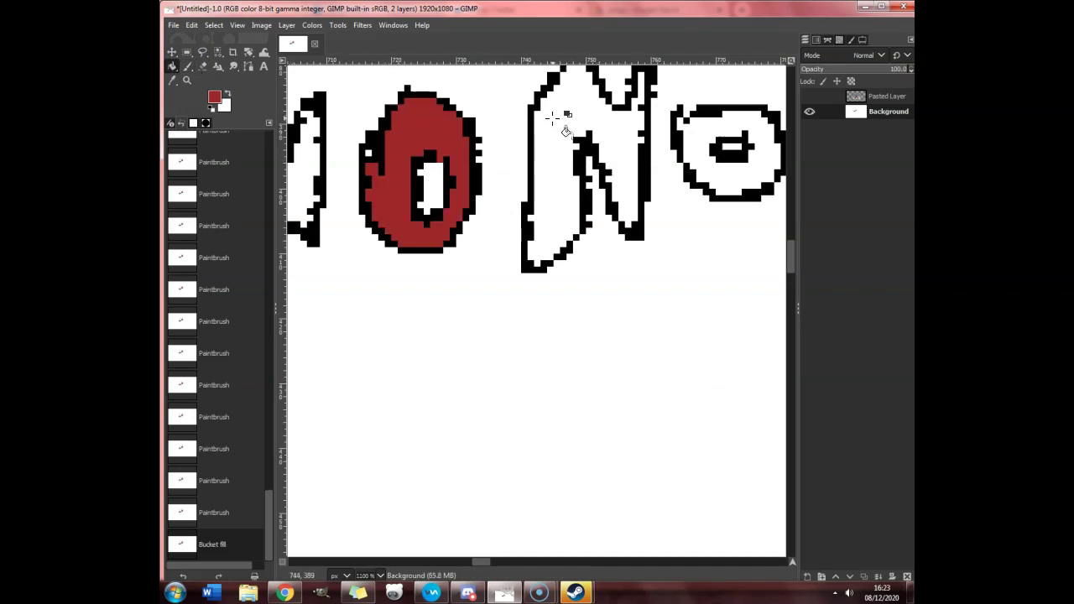
# Try a red fill on the "N" of "Noot" and undo it.
pyautogui.click(553, 117)
pyautogui.click(194, 25)
pyautogui.click(197, 37)
# Fill the first "o" of "Noot" with red.
pyautogui.keyDown('ctrl'); pyautogui.scroll(-4, 550, 161); pyautogui.keyUp('ctrl')
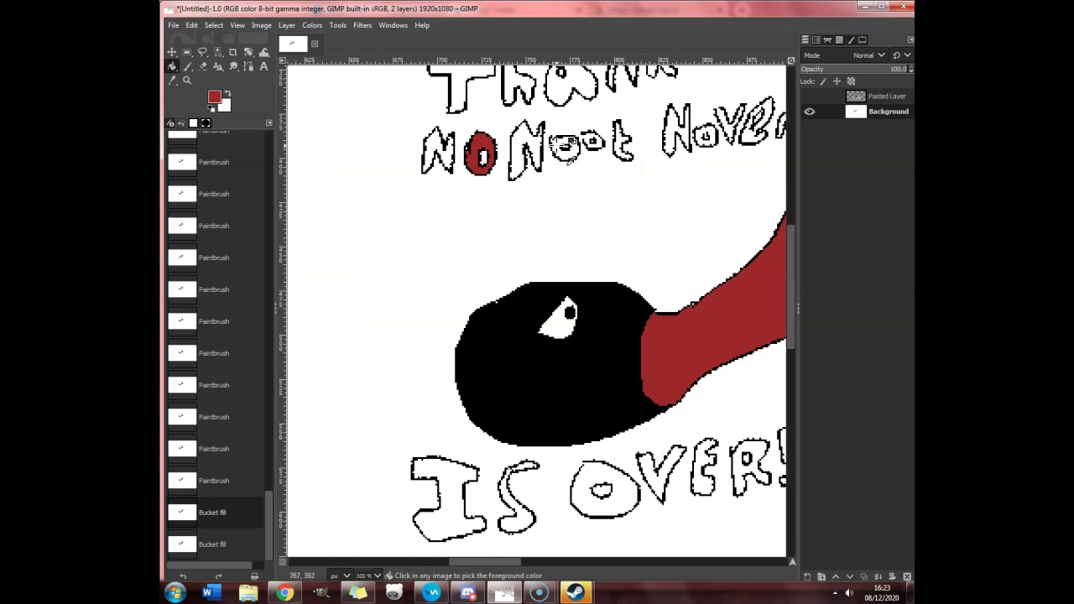
pyautogui.keyDown('ctrl'); pyautogui.scroll(2, 567, 160); pyautogui.keyUp('ctrl')
pyautogui.click(563, 147)
# Close the gap in the outline of the second "o" of "Noot" with a red dab and fill the letter red.
pyautogui.keyDown('ctrl'); pyautogui.scroll(2, 638, 163); pyautogui.keyUp('ctrl')
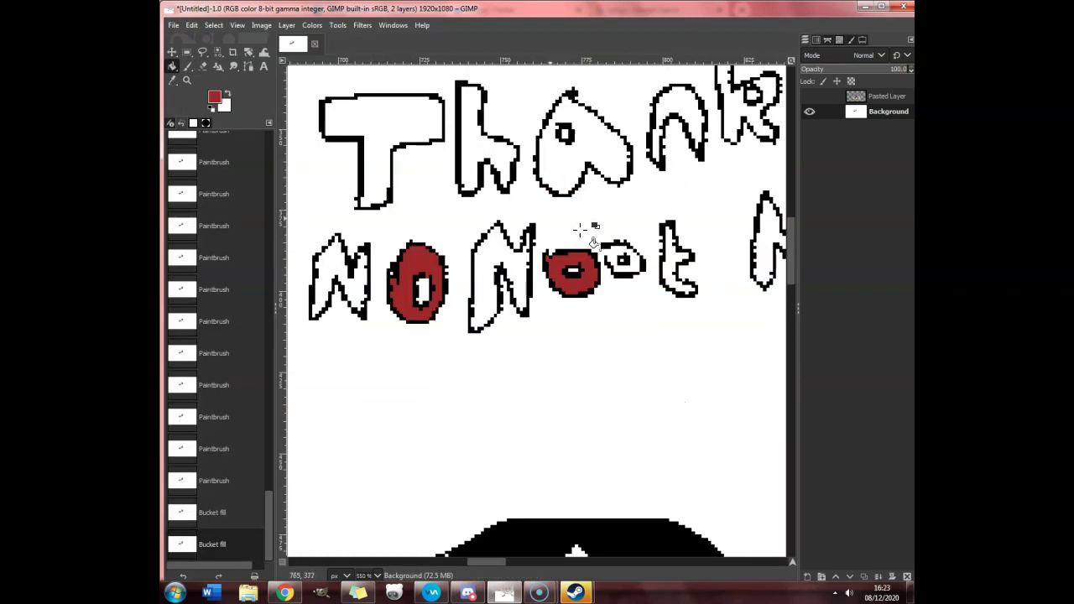
pyautogui.click(187, 66)
pyautogui.scroll(2, 615, 247)
pyautogui.click(591, 254)
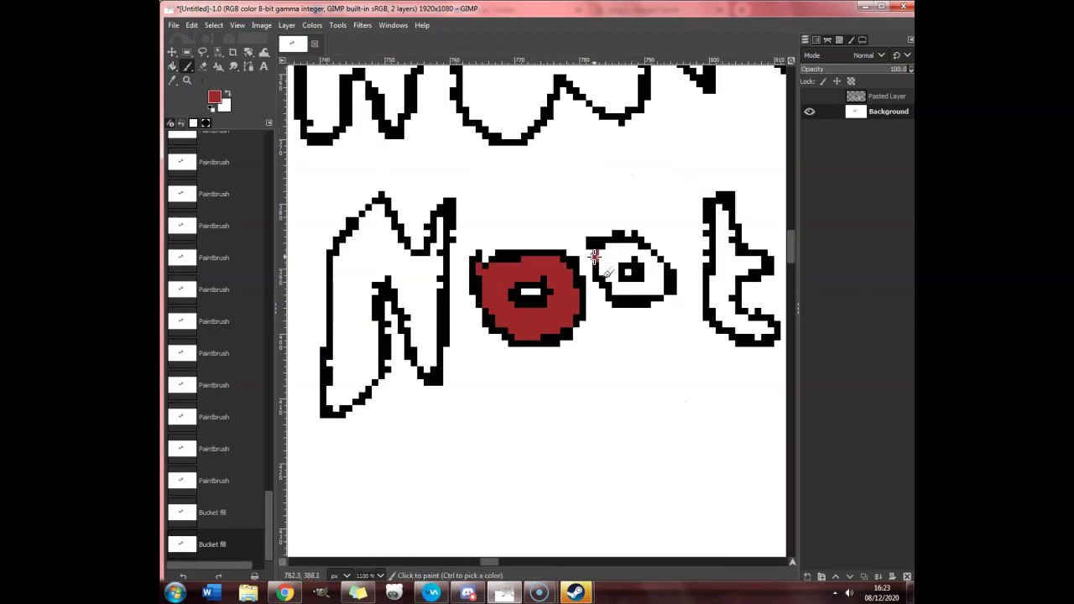
pyautogui.click(173, 64)
pyautogui.click(632, 246)
# Patch the inner outline of the "o" in "Novem" with a red dab and fill the letter red.
pyautogui.keyDown('ctrl'); pyautogui.scroll(-4, 633, 246); pyautogui.keyUp('ctrl')
pyautogui.moveTo(482, 564); pyautogui.dragTo(512, 566)
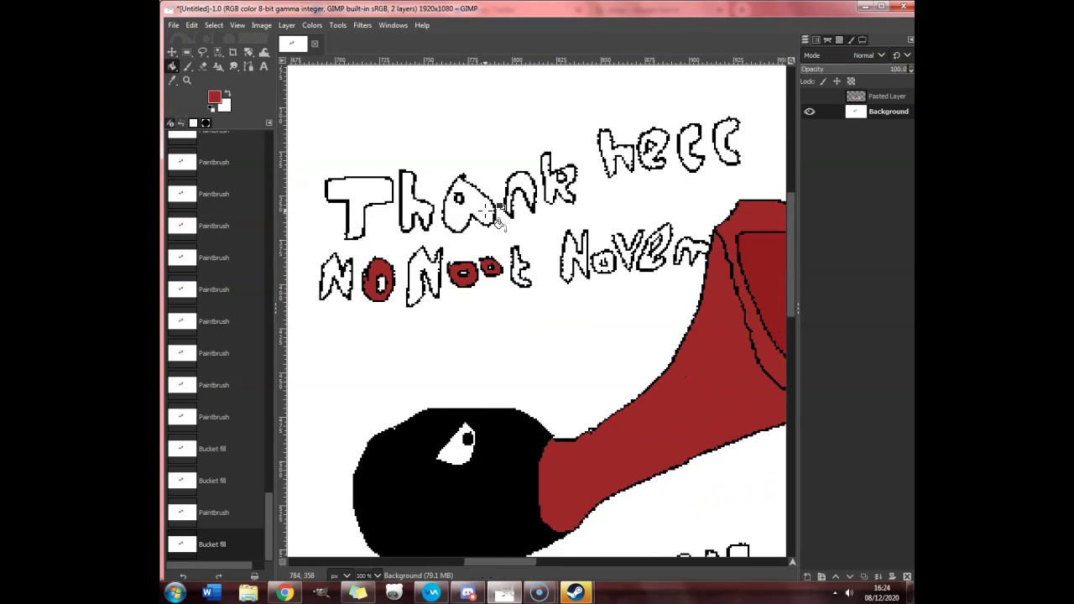
pyautogui.keyDown('ctrl'); pyautogui.scroll(3, 606, 266); pyautogui.keyUp('ctrl')
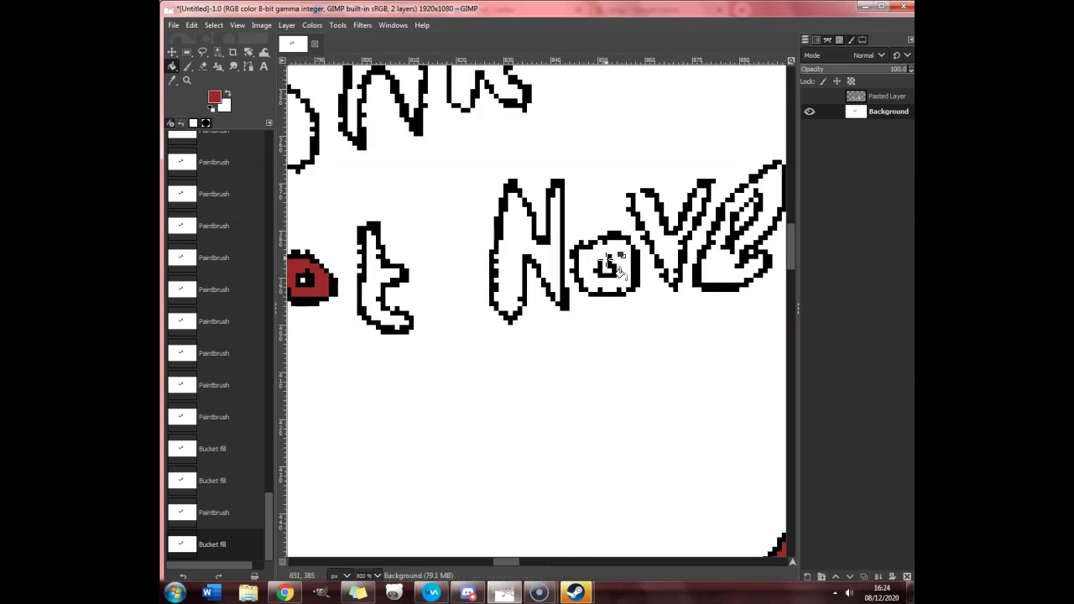
pyautogui.click(187, 66)
pyautogui.click(603, 256)
pyautogui.click(172, 65)
pyautogui.click(611, 256)
# Try to fill the "O" of "OVER" with red and undo the fill.
pyautogui.keyDown('ctrl'); pyautogui.scroll(-3, 661, 239); pyautogui.keyUp('ctrl')
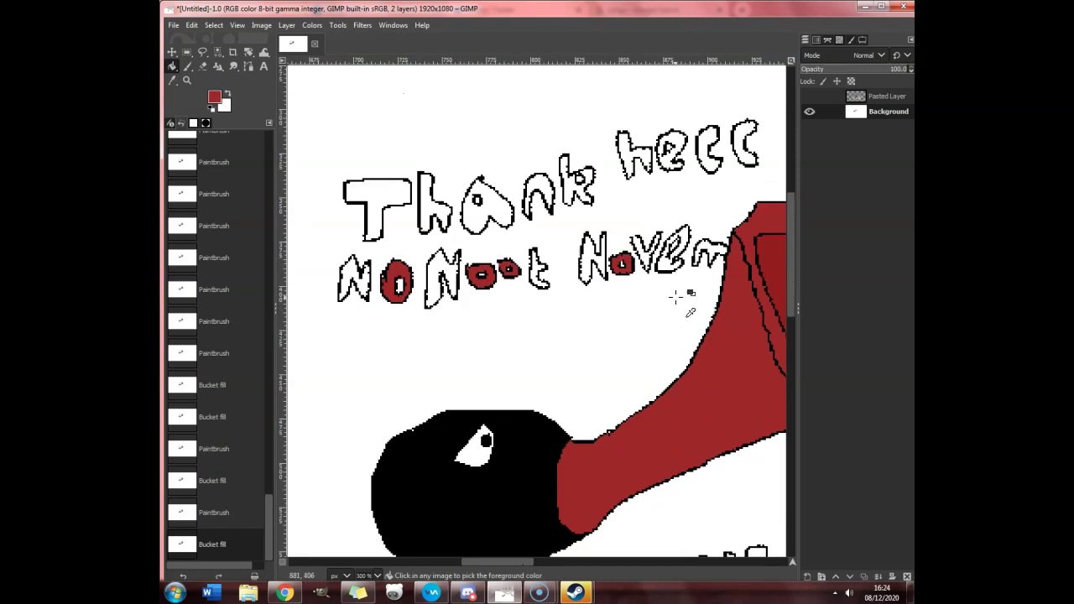
pyautogui.scroll(-5, 676, 296)
pyautogui.click(498, 255)
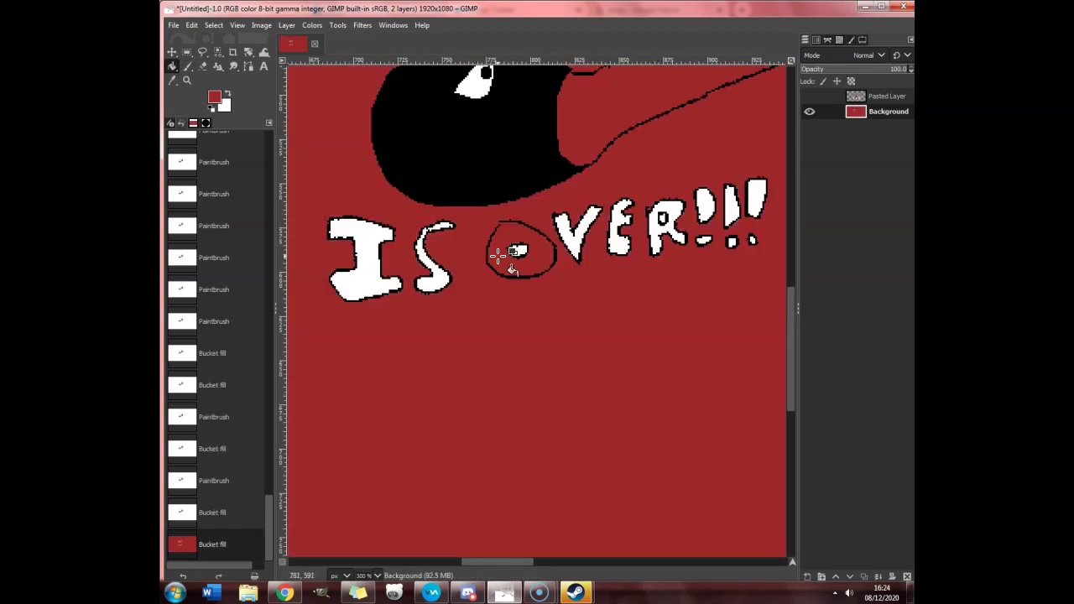
pyautogui.click(188, 26)
pyautogui.click(202, 38)
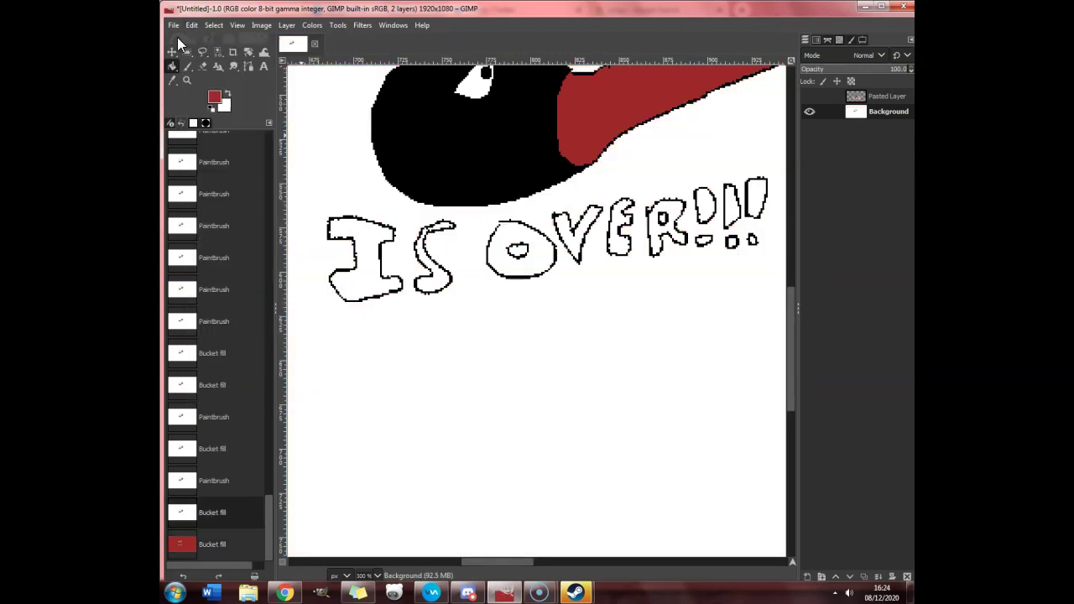
# Close the gap in the upper outline of the "O" in "OVER" with a red dab and fill its ring red.
pyautogui.click(188, 67)
pyautogui.scroll(4, 479, 264)
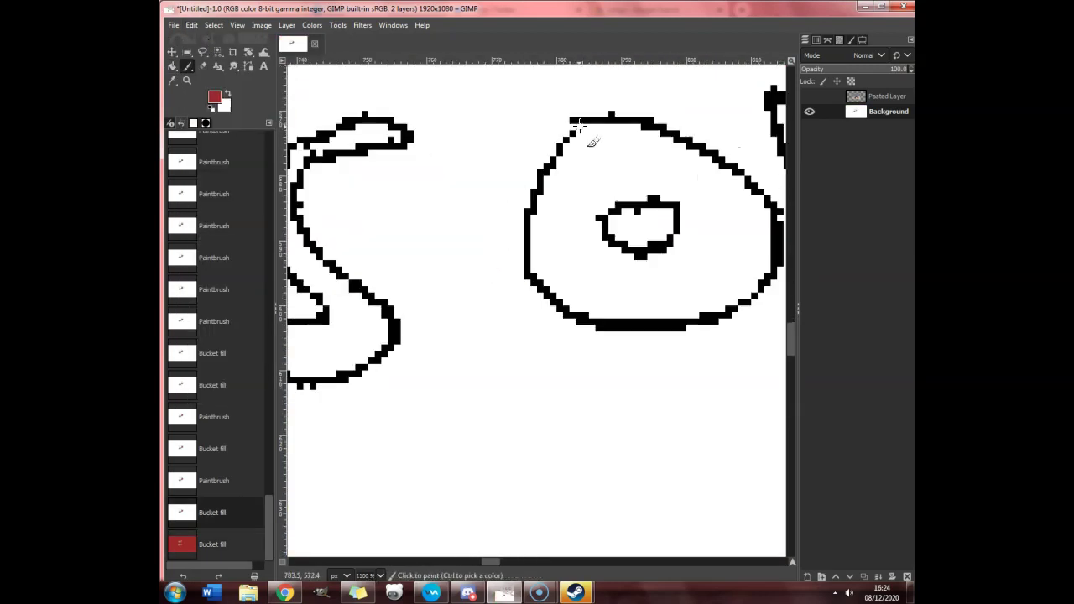
pyautogui.click(578, 125)
pyautogui.click(172, 67)
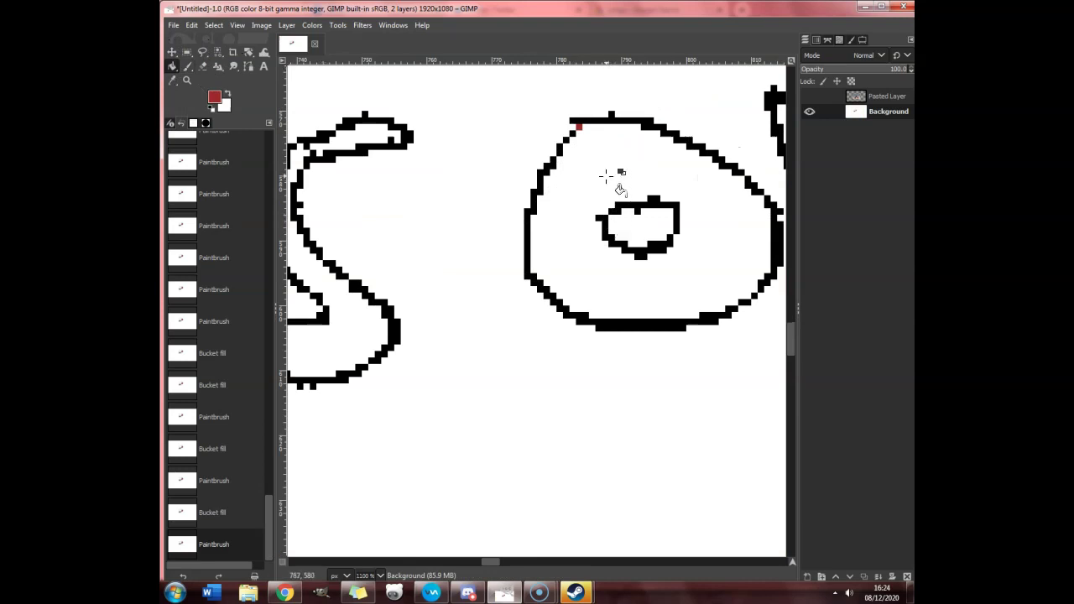
pyautogui.click(613, 177)
# Change the foreground colour to a strong blue.
pyautogui.scroll(-4, 604, 180)
pyautogui.scroll(-1, 605, 180)
pyautogui.click(216, 96)
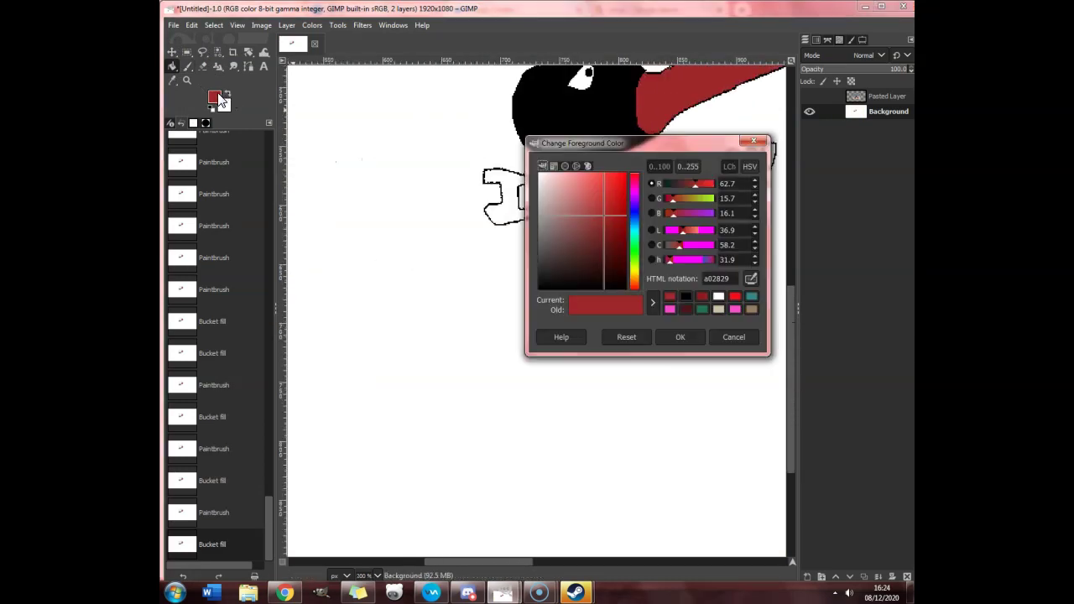
pyautogui.moveTo(603, 226); pyautogui.dragTo(617, 199)
pyautogui.click(631, 215)
pyautogui.click(678, 337)
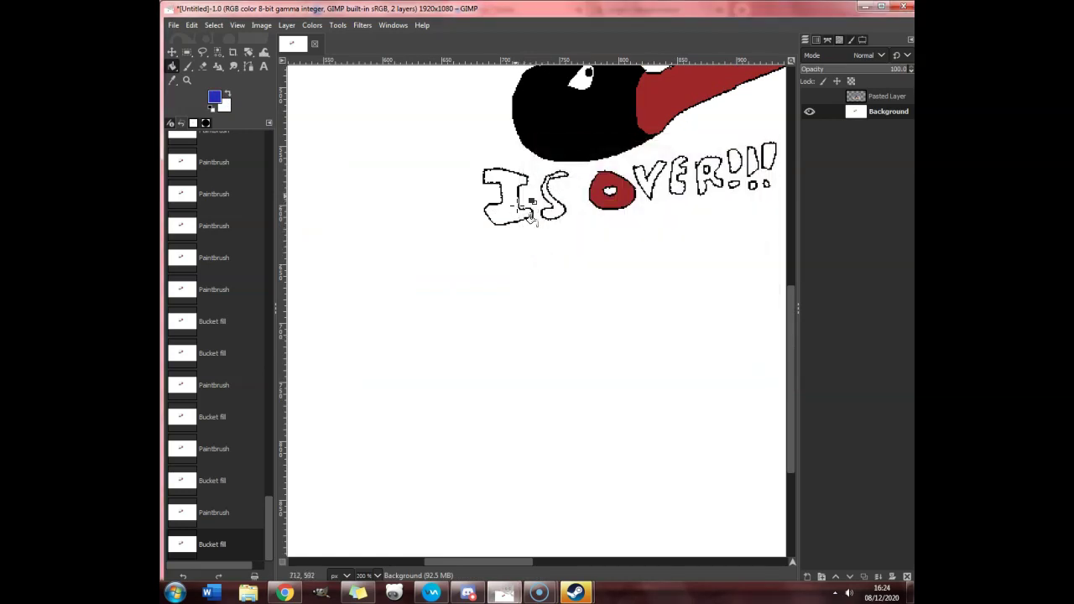
# Fill the word "IS" with blue, including the separate upper end of the "S".
pyautogui.click(527, 213)
pyautogui.click(557, 201)
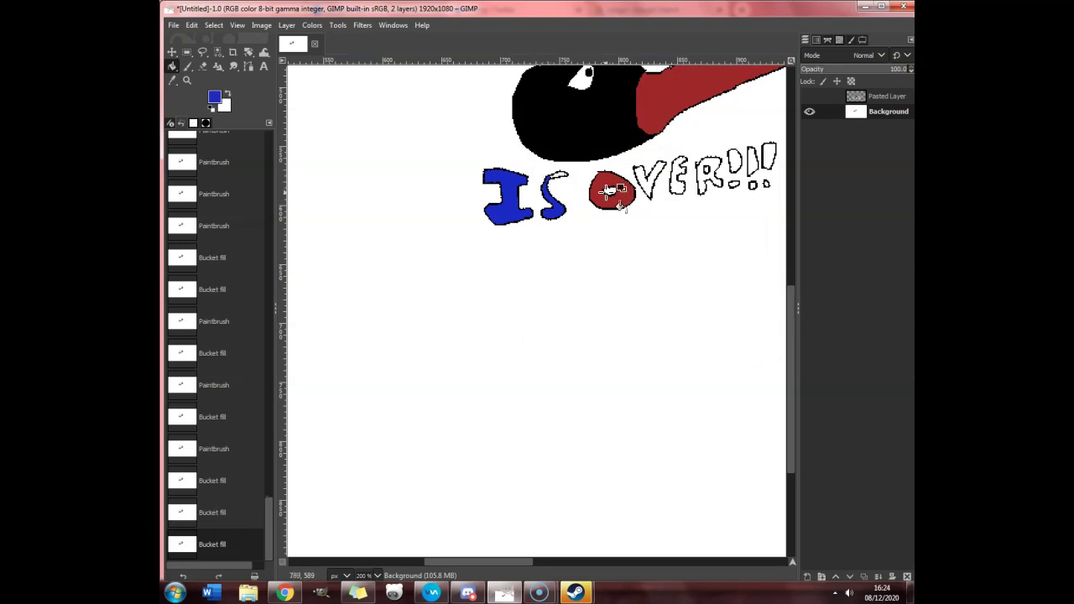
pyautogui.scroll(2, 651, 233)
pyautogui.click(519, 318)
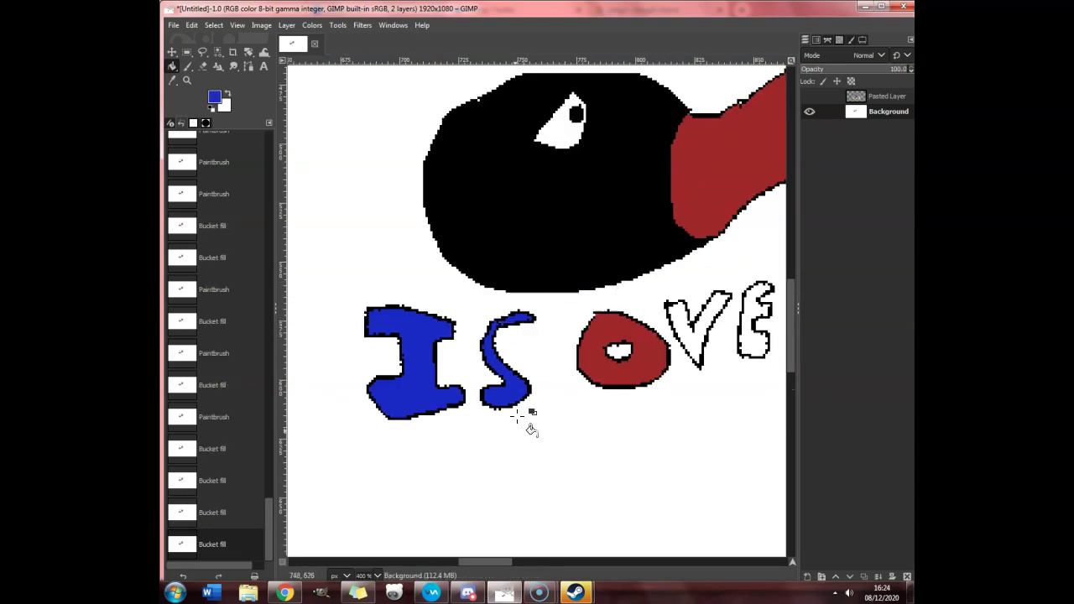
# Fill the letters "V", "E" and "R" of "OVER" with blue.
pyautogui.moveTo(485, 561); pyautogui.dragTo(508, 560)
pyautogui.click(472, 335)
pyautogui.click(527, 329)
pyautogui.click(593, 334)
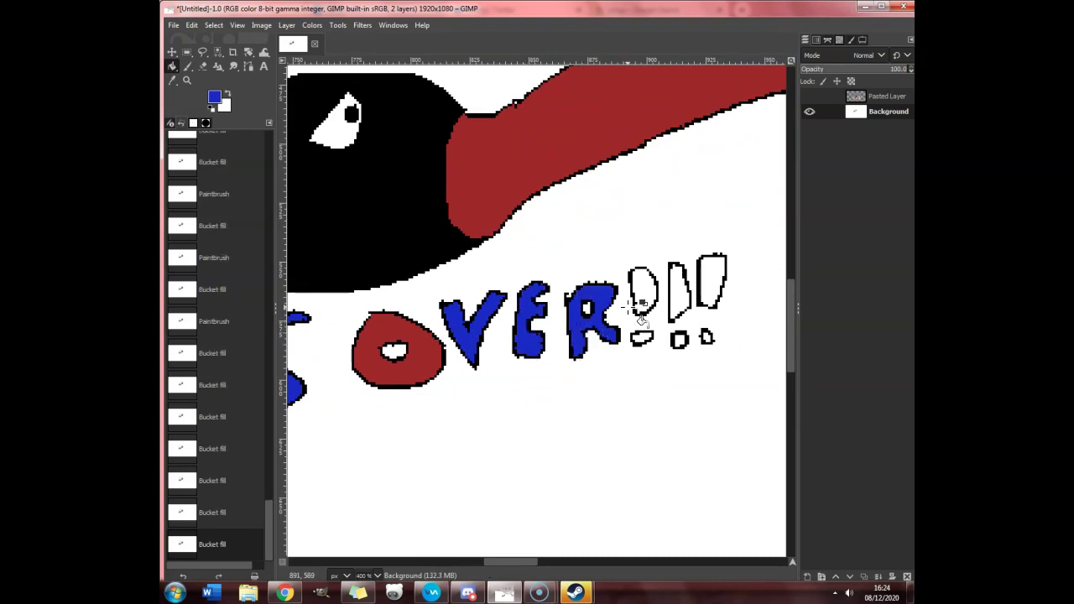
# Fill the three exclamation marks and their dots with blue.
pyautogui.click(653, 296)
pyautogui.click(643, 338)
pyautogui.click(678, 290)
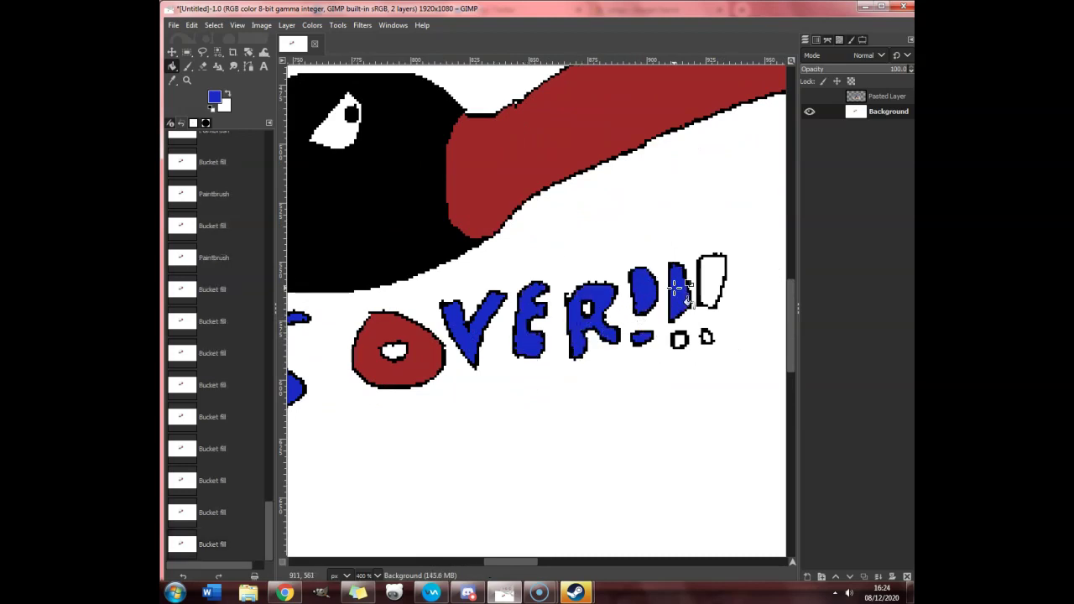
pyautogui.click(679, 340)
pyautogui.click(714, 275)
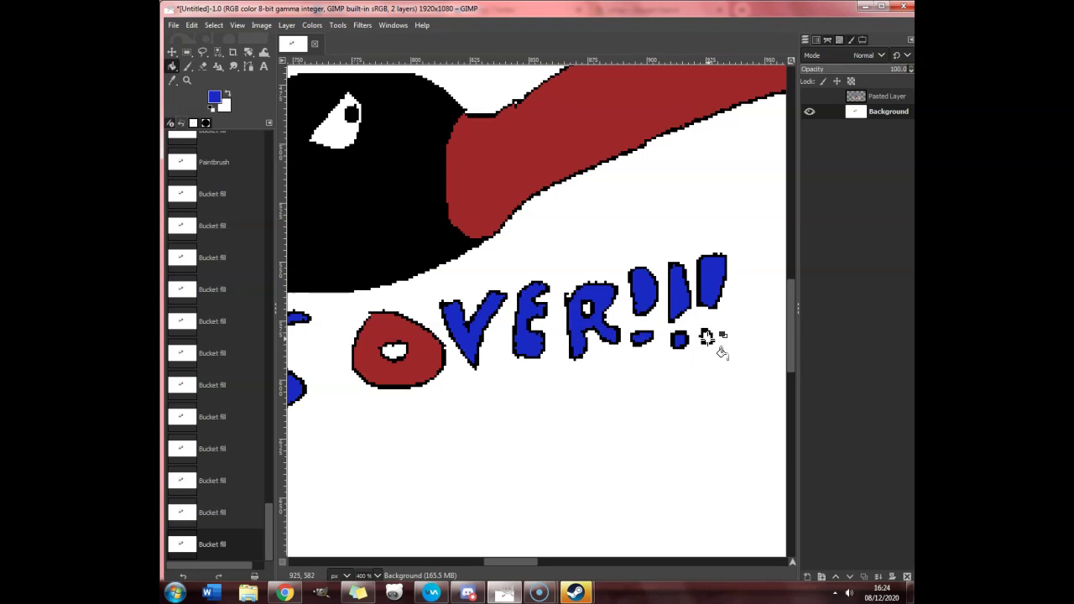
pyautogui.click(709, 338)
# Fill the letters of the word "Thank" with blue.
pyautogui.scroll(-3, 709, 337)
pyautogui.scroll(3, 547, 287)
pyautogui.scroll(2, 466, 308)
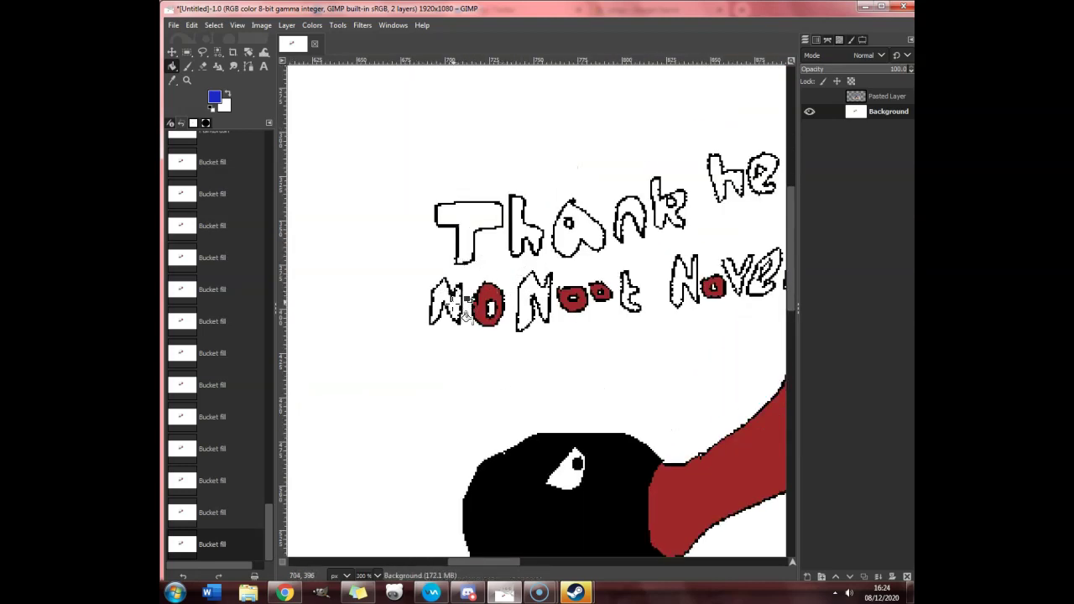
pyautogui.click(527, 236)
pyautogui.click(579, 241)
pyautogui.click(643, 222)
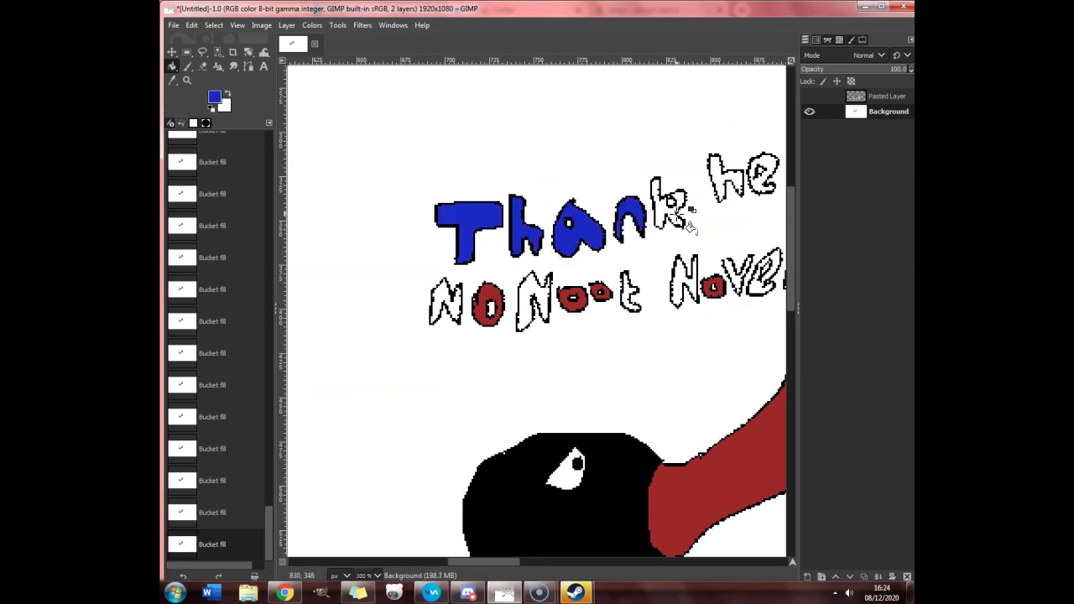
pyautogui.click(664, 209)
# Paint over the white speck above the hole of the "k" in "Thank" with the blue brush.
pyautogui.scroll(4, 664, 210)
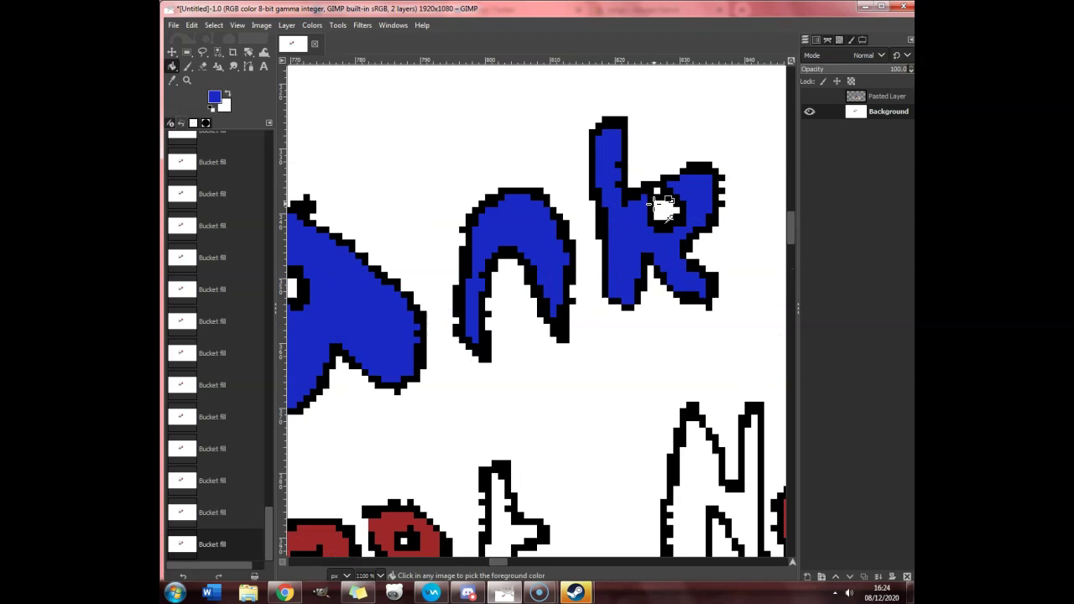
pyautogui.press('n')
pyautogui.click(670, 192)
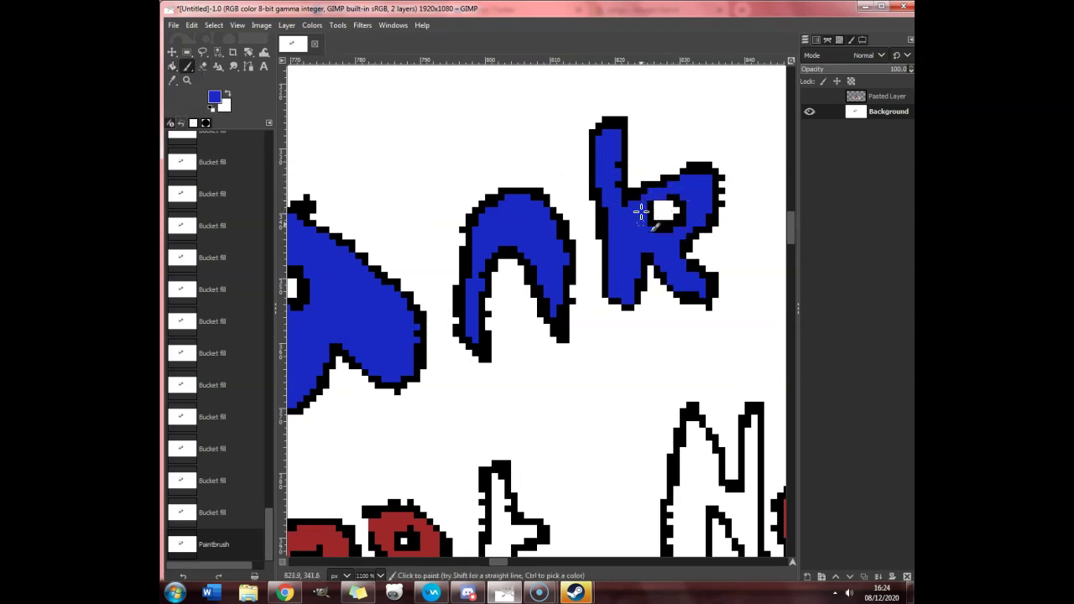
# Fill all four letters of the word "hecc" with blue.
pyautogui.press('-')
pyautogui.press('-')
pyautogui.click(533, 563)
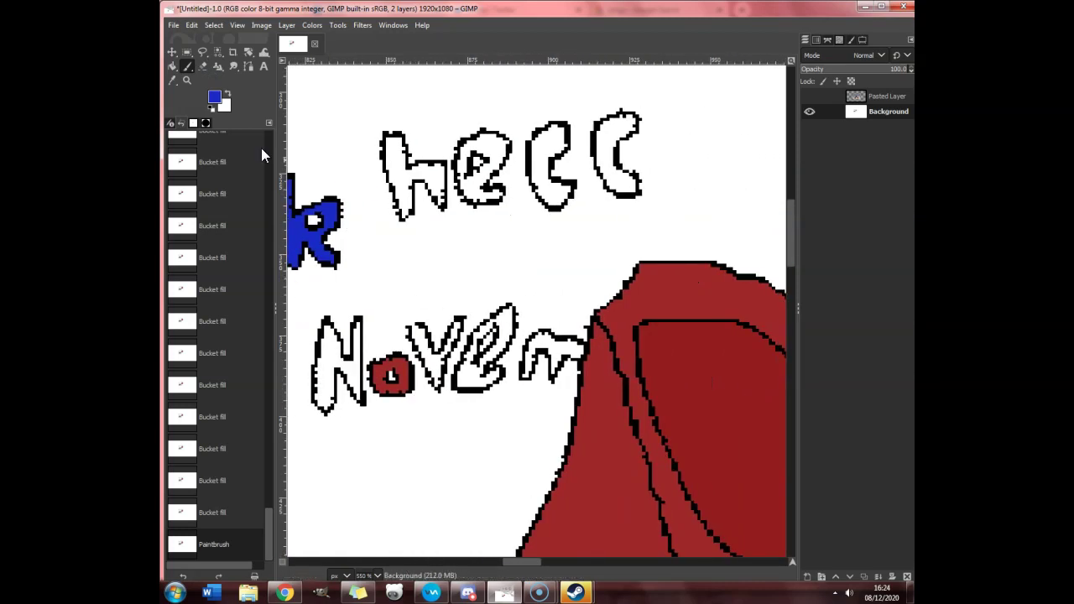
pyautogui.click(432, 186)
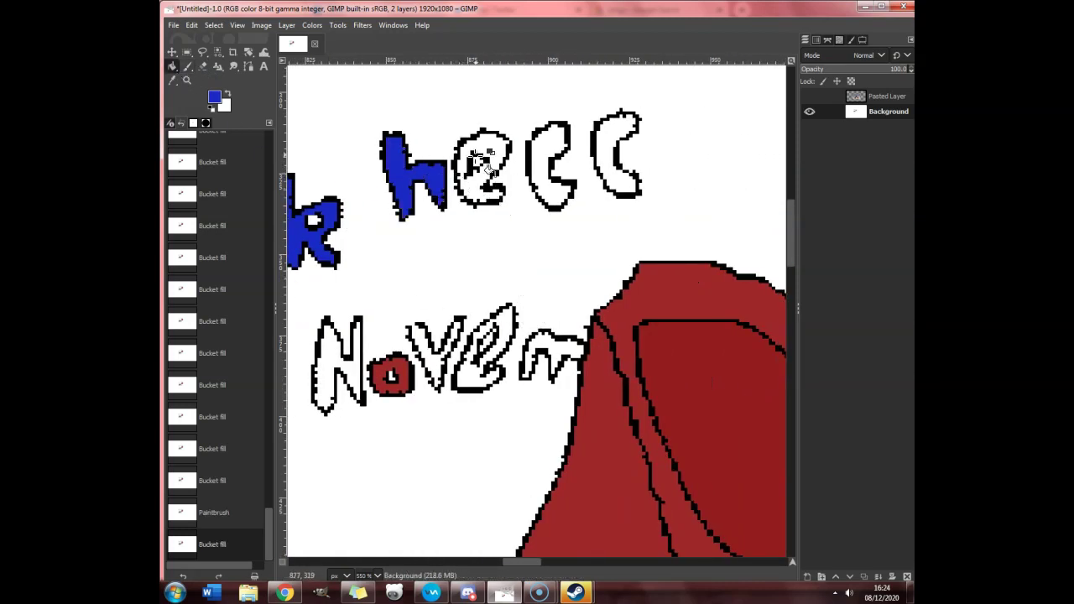
pyautogui.click(495, 156)
pyautogui.click(542, 157)
pyautogui.click(623, 156)
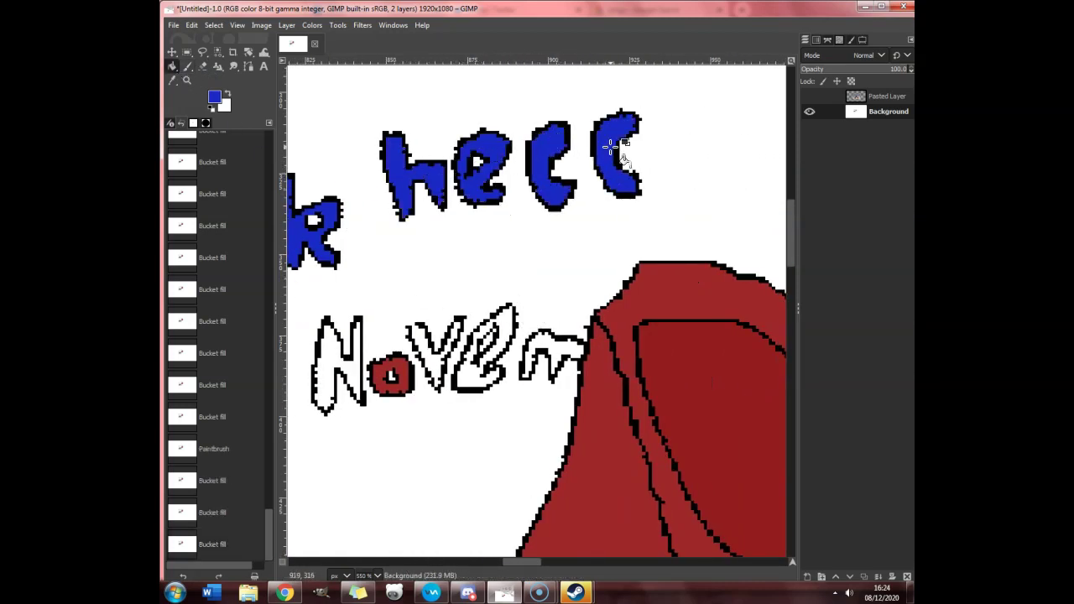
# Fill the "m" and the second-to-last letter "e" of "Novem" with blue.
pyautogui.click(543, 360)
pyautogui.click(491, 374)
pyautogui.click(457, 379)
# Try to fill the "v" of "Novem" with blue and undo the fill.
pyautogui.click(445, 379)
pyautogui.click(191, 26)
pyautogui.click(198, 42)
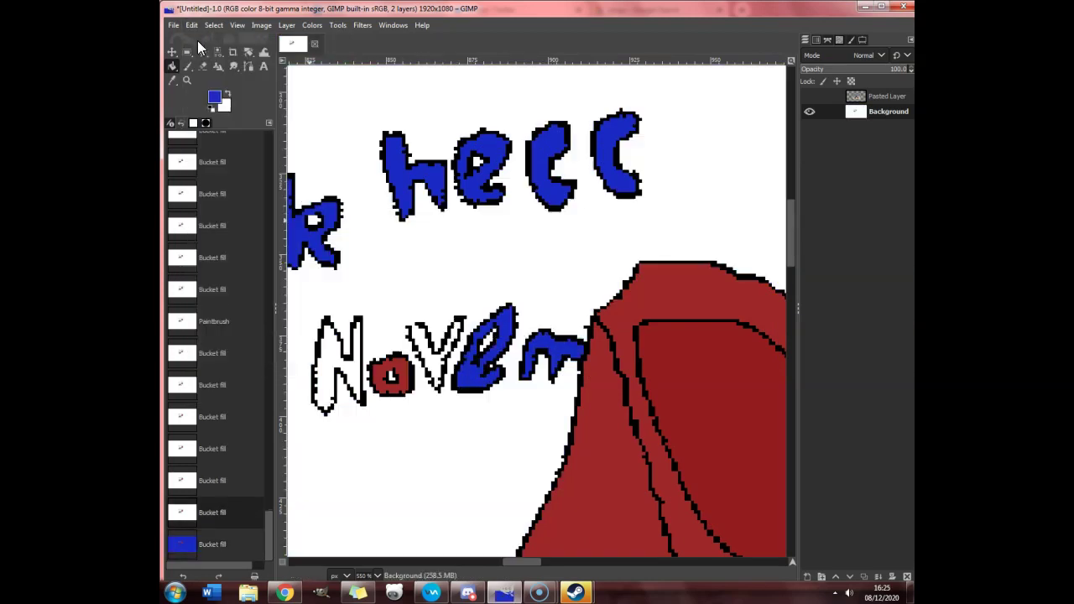
# Close the gap in the upper outline of the "v" in "Novem" with a blue dab and fill the letter blue.
pyautogui.scroll(2, 424, 332)
pyautogui.click(406, 317)
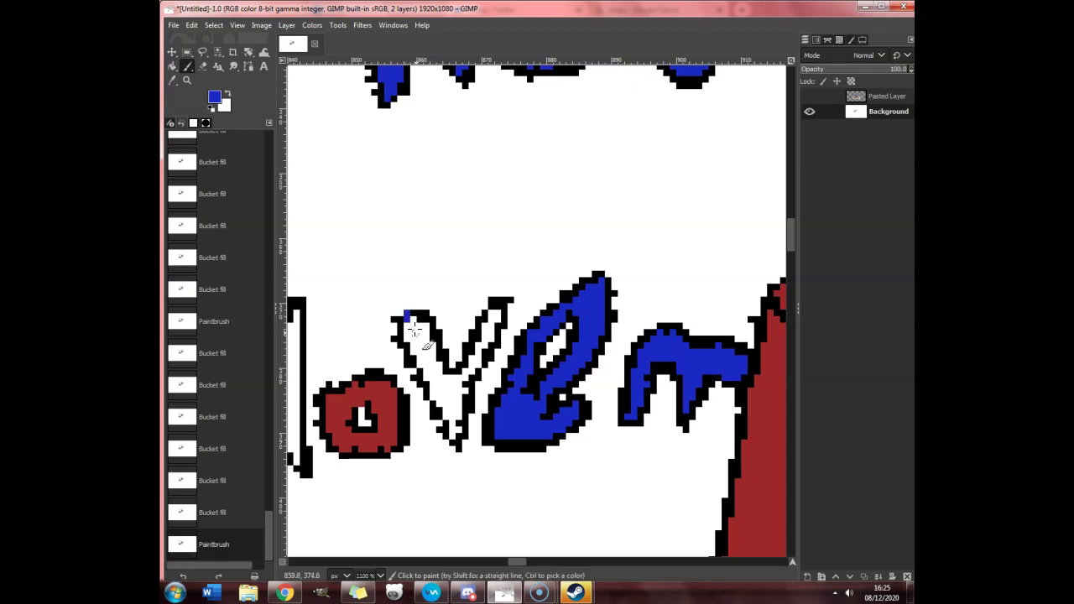
pyautogui.click(172, 67)
pyautogui.click(447, 378)
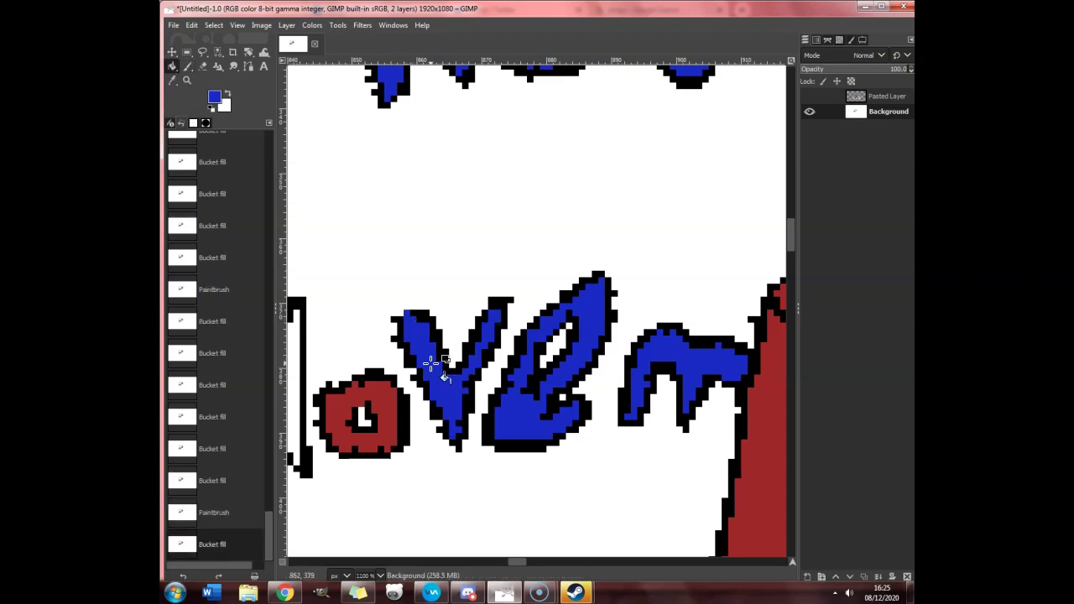
pyautogui.scroll(-4, 453, 410)
pyautogui.click(521, 555)
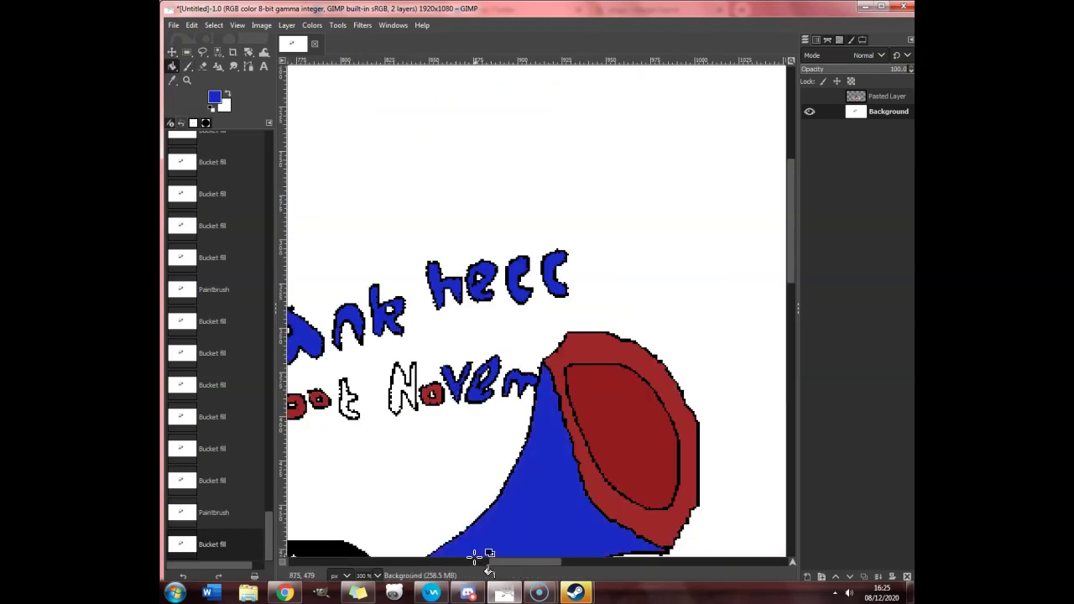
pyautogui.click(191, 24)
pyautogui.click(208, 40)
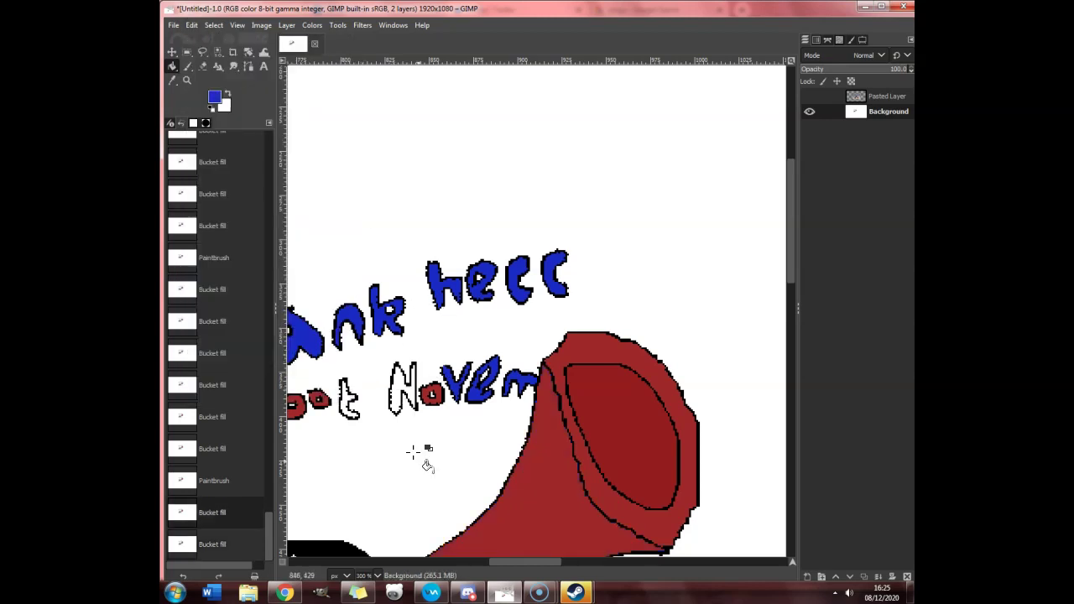
# Fill the letter "t" of "Noot" with blue.
pyautogui.scroll(3, 571, 428)
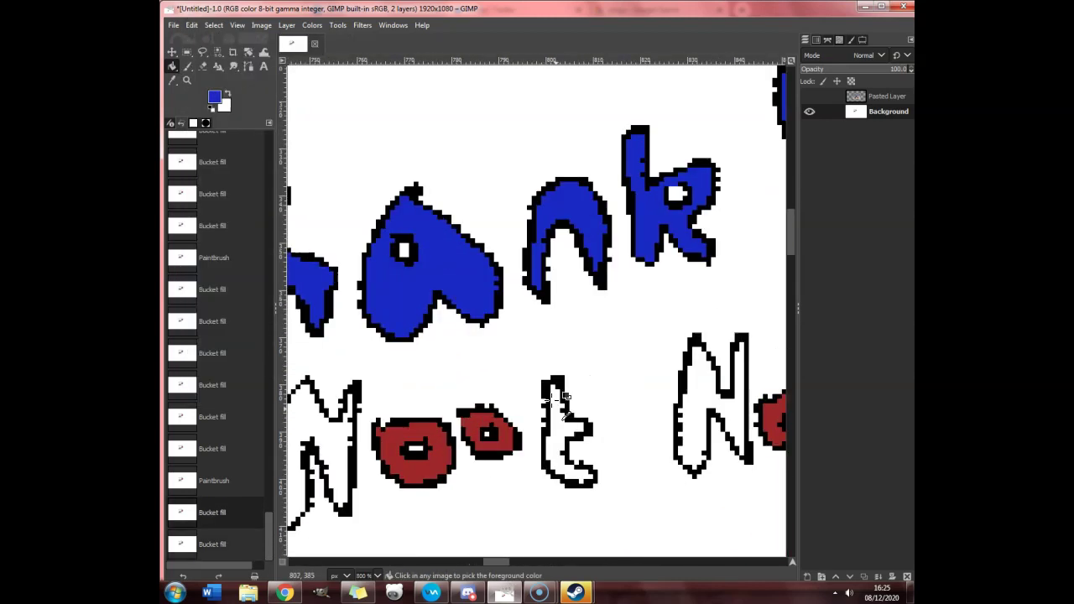
pyautogui.click(569, 428)
pyautogui.scroll(-3, 534, 386)
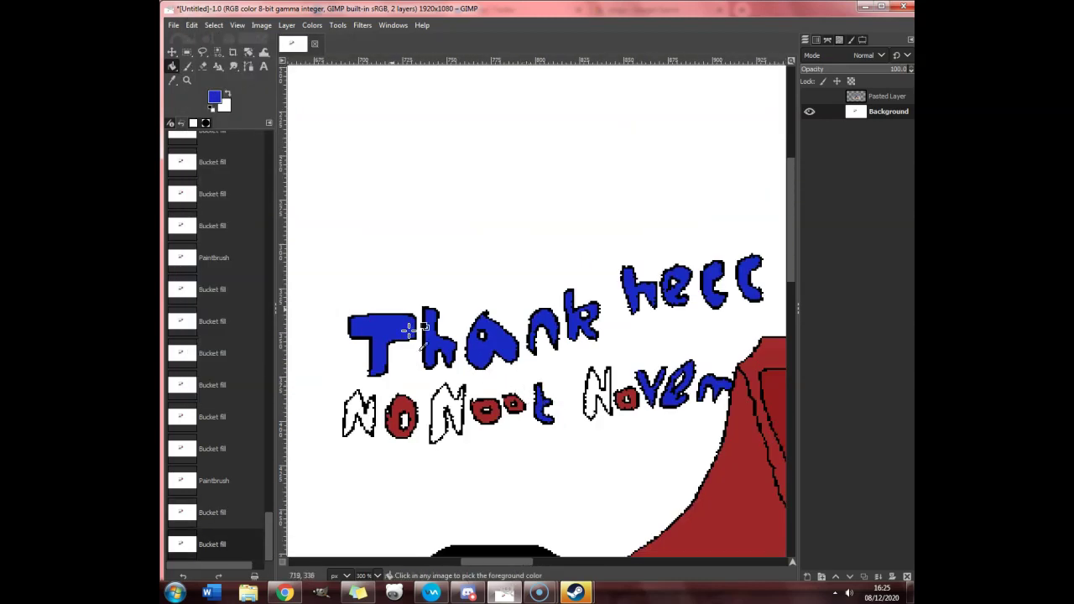
# Set the foreground colour to bright magenta (f20bf2) and fill the three capital N's of "No Noot Novem" with it.
pyautogui.click(217, 100)
pyautogui.moveTo(634, 195)
pyautogui.mouseDown()
pyautogui.moveTo(641, 185)
pyautogui.moveTo(633, 194)
pyautogui.mouseUp()
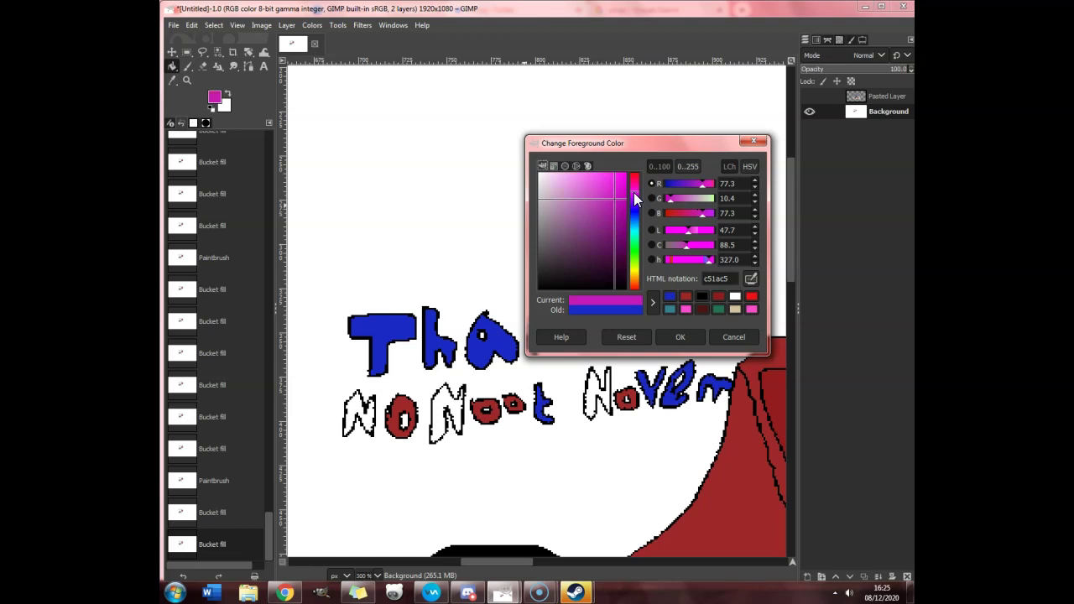
pyautogui.moveTo(616, 193); pyautogui.dragTo(625, 176)
pyautogui.click(679, 337)
pyautogui.click(363, 419)
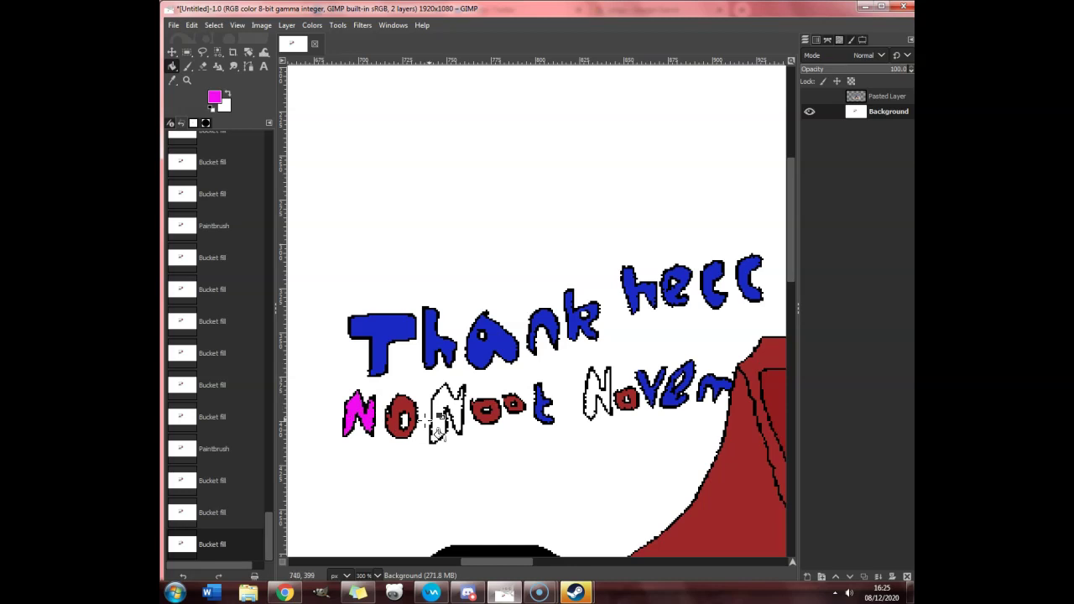
pyautogui.click(448, 413)
pyautogui.click(599, 393)
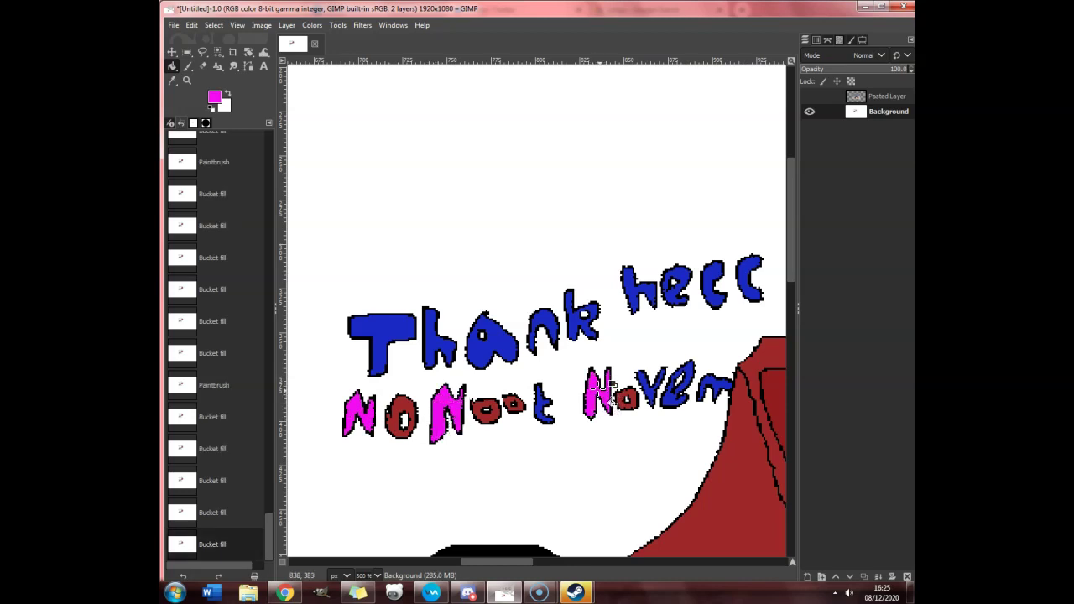
# Set the foreground colour to dark purple (2a072a) and fill the white background around the penguin and lettering with it.
pyautogui.scroll(-2, 605, 388)
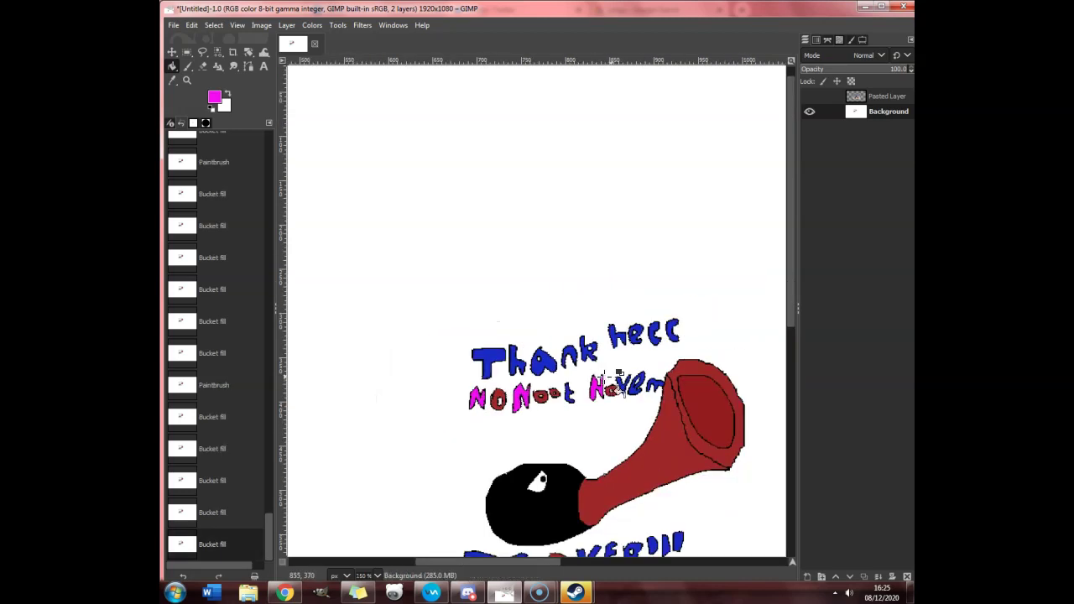
pyautogui.moveTo(511, 560); pyautogui.dragTo(530, 563)
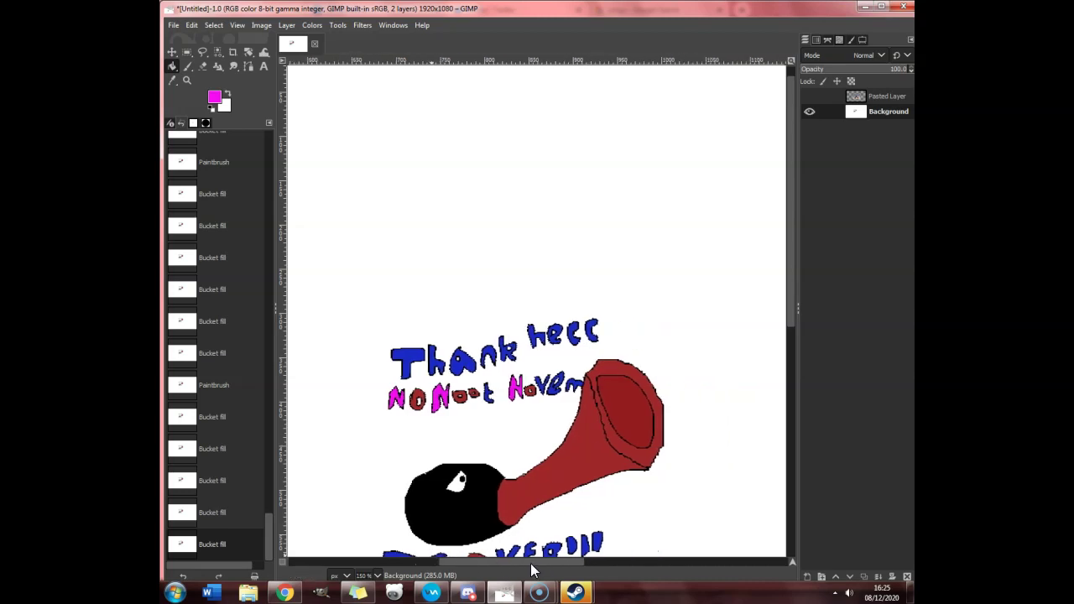
pyautogui.scroll(-5, 602, 450)
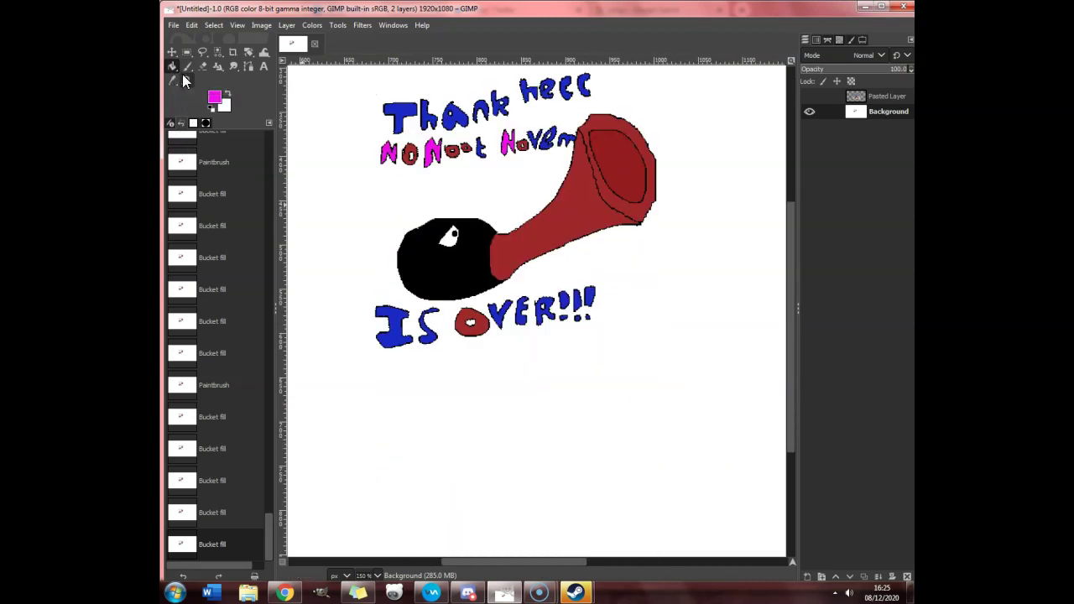
pyautogui.click(214, 98)
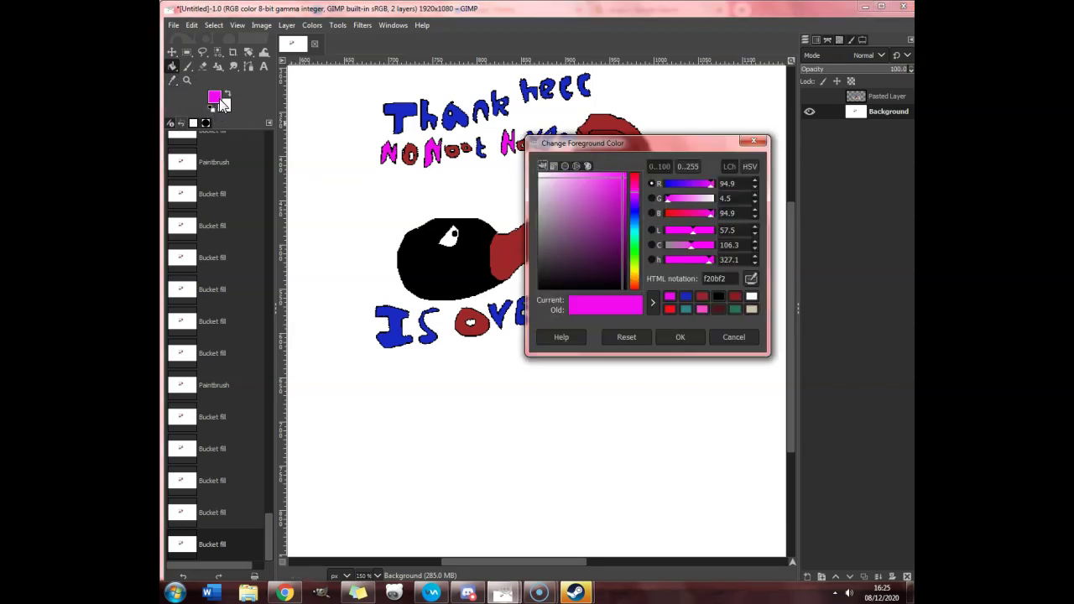
pyautogui.moveTo(585, 205); pyautogui.dragTo(611, 269)
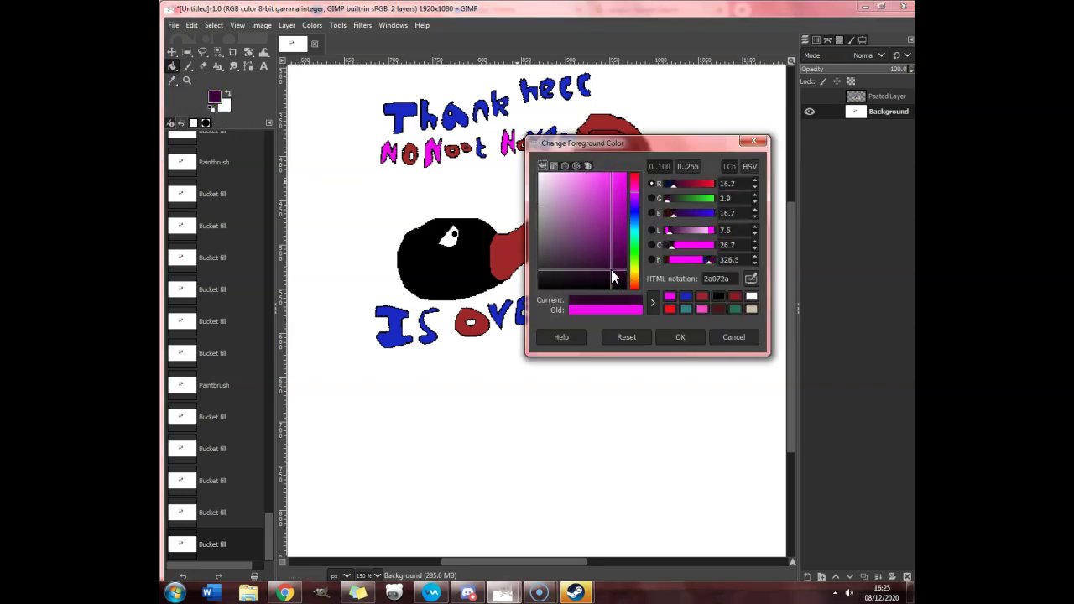
pyautogui.click(676, 337)
pyautogui.click(678, 378)
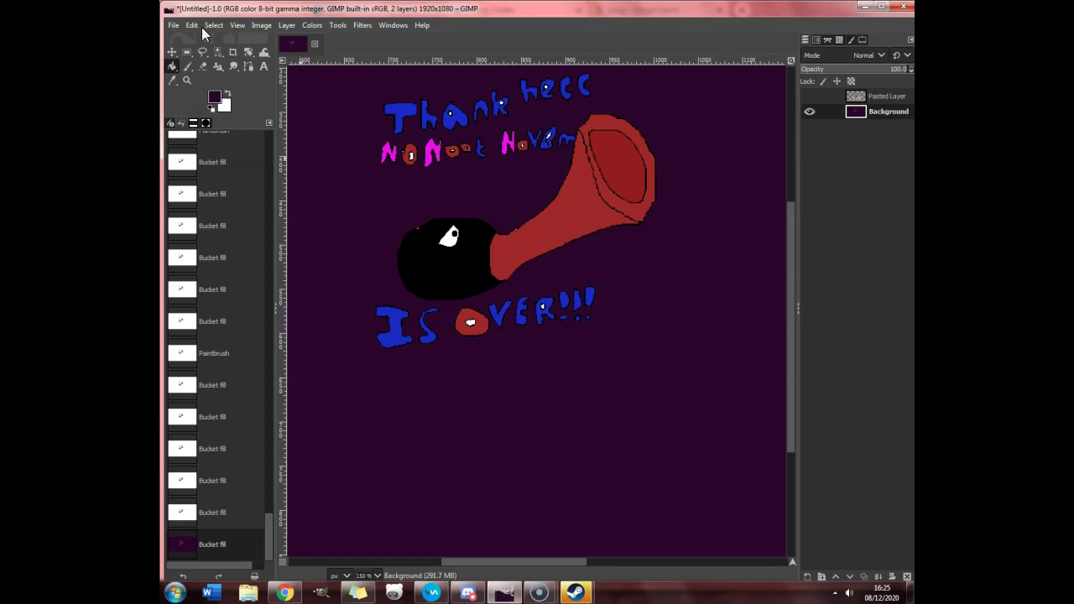
# Select the dark purple background by colour and clear the selected area.
pyautogui.click(204, 25)
pyautogui.click(224, 94)
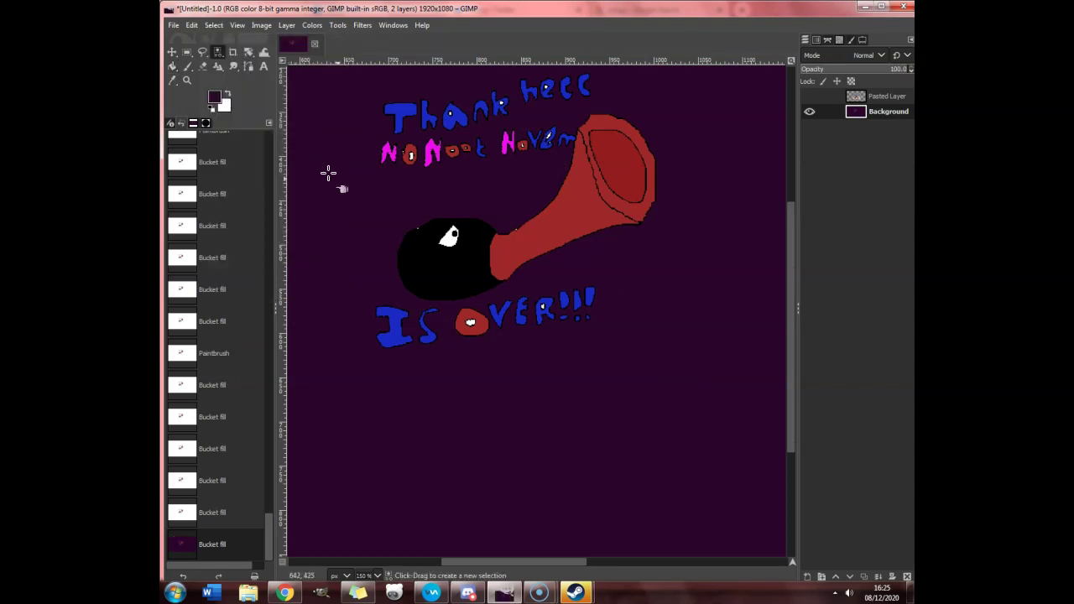
pyautogui.click(328, 173)
pyautogui.press('Delete')
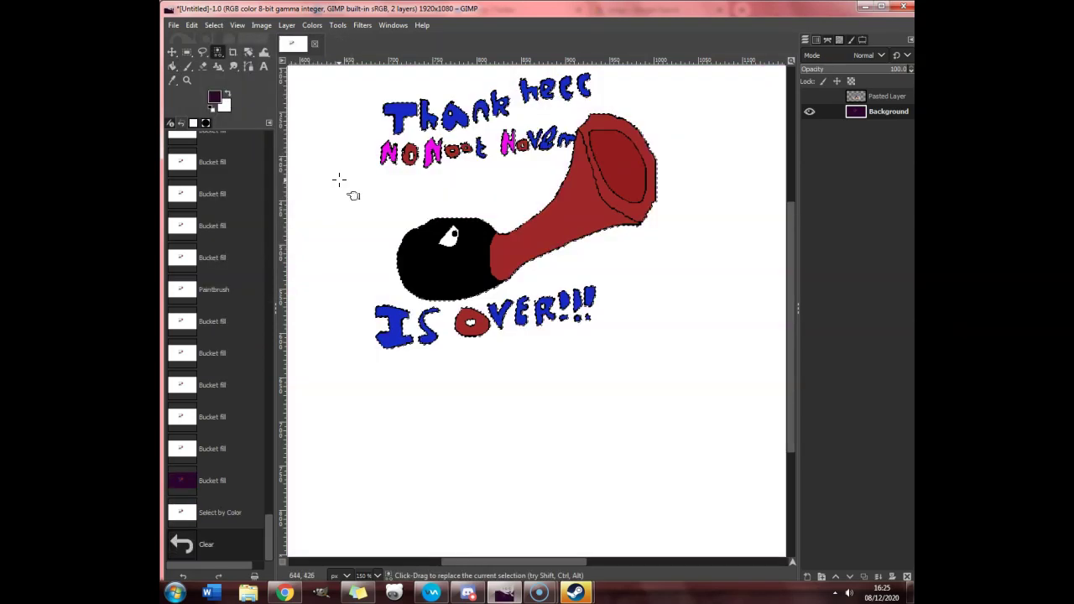
pyautogui.click(286, 26)
pyautogui.click(263, 27)
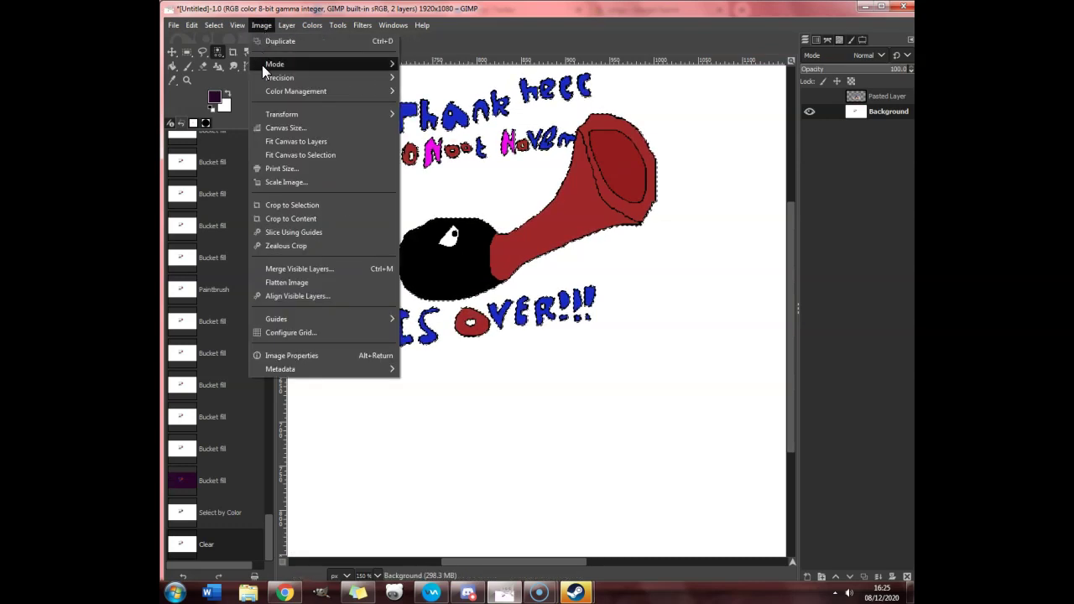
pyautogui.click(650, 378)
pyautogui.press('1')
pyautogui.scroll(2, 514, 236)
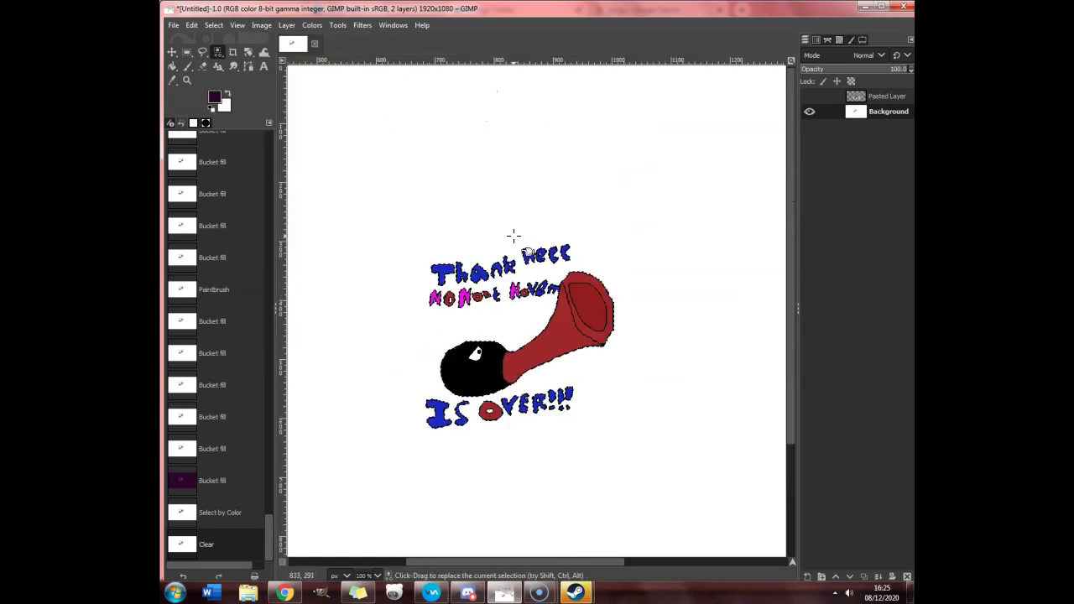
pyautogui.scroll(-1, 514, 236)
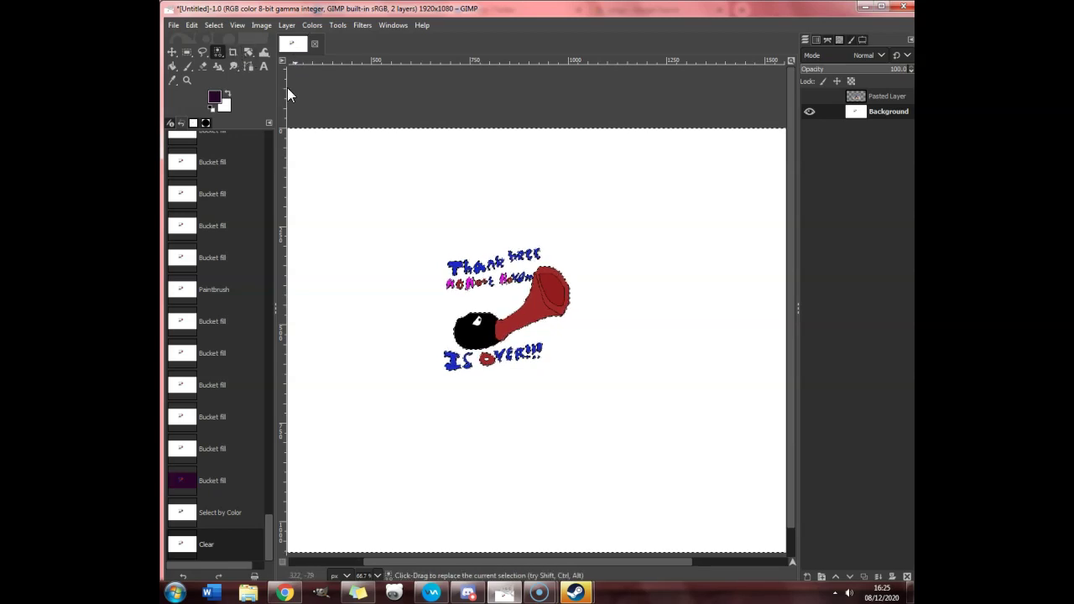
# Add an alpha channel to the Background layer and clear the selected background to transparency.
pyautogui.click(289, 26)
pyautogui.moveTo(273, 27)
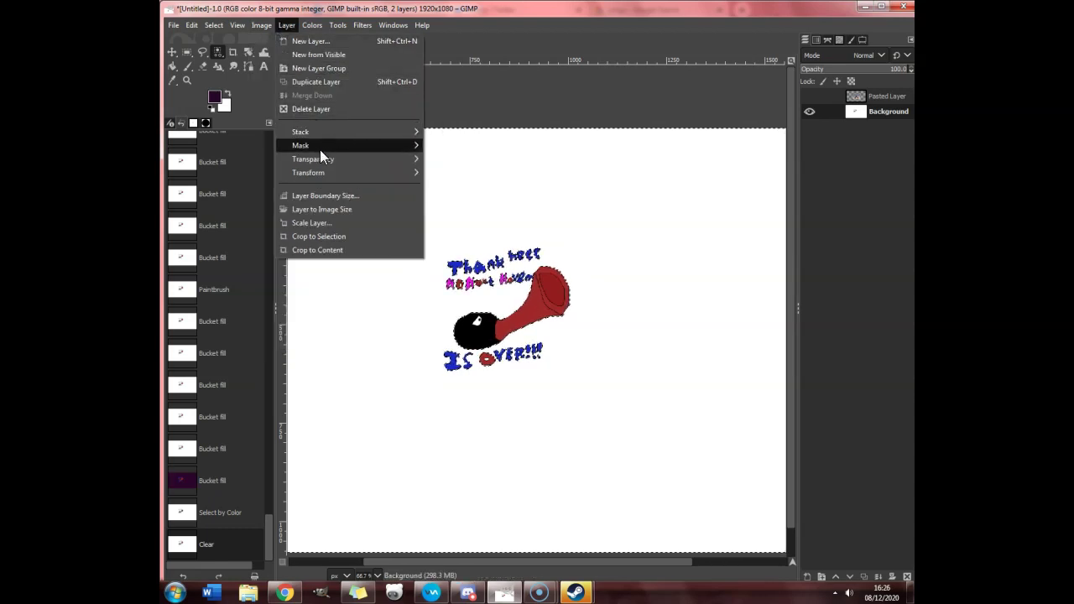
pyautogui.moveTo(322, 159)
pyautogui.click(445, 158)
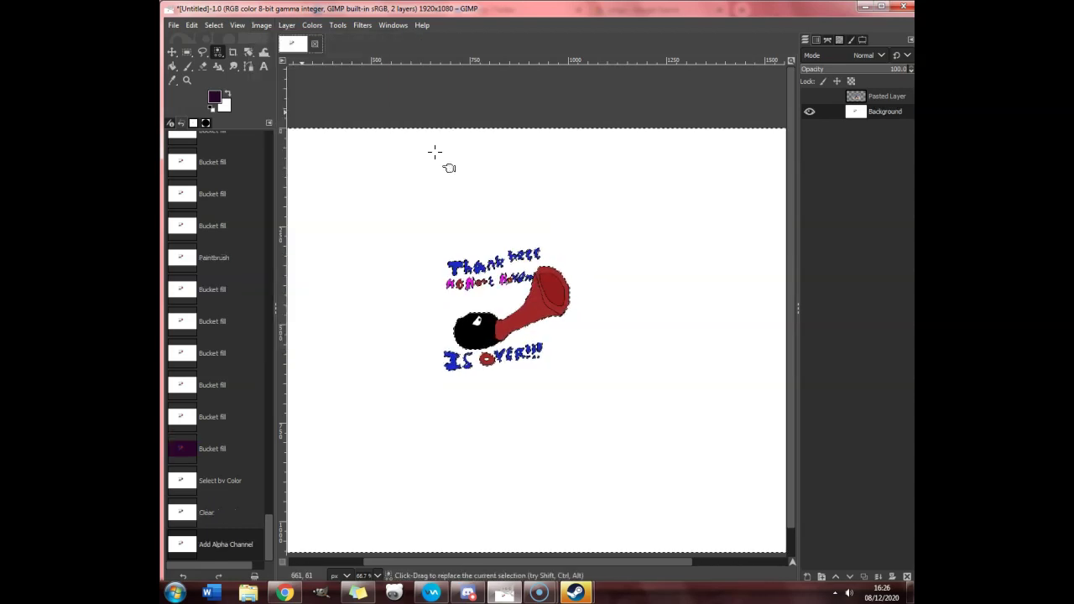
pyautogui.press('Delete')
pyautogui.press('1')
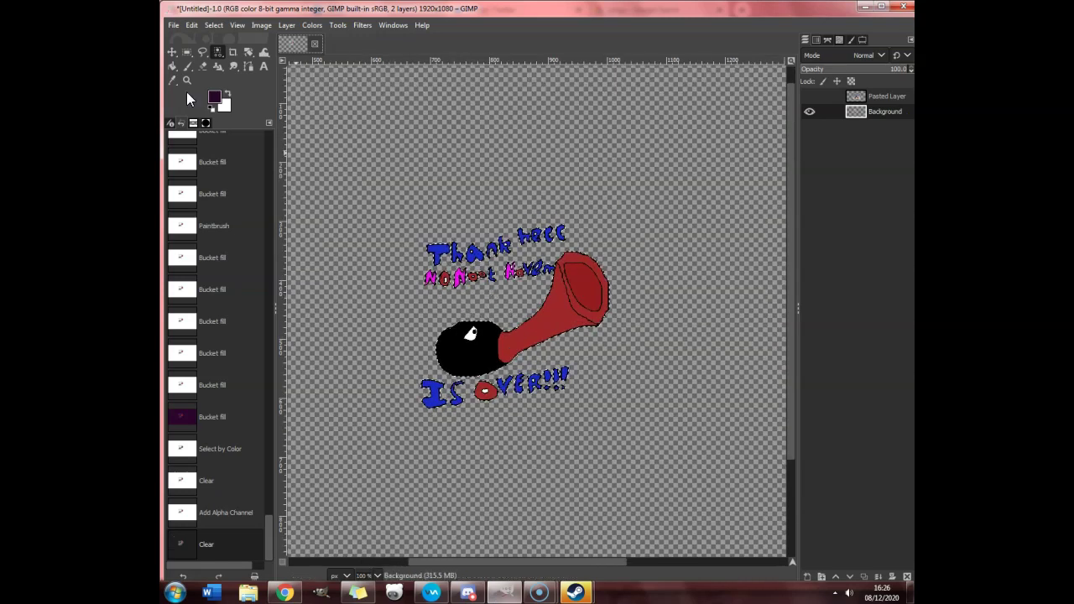
pyautogui.scroll(-3, 458, 232)
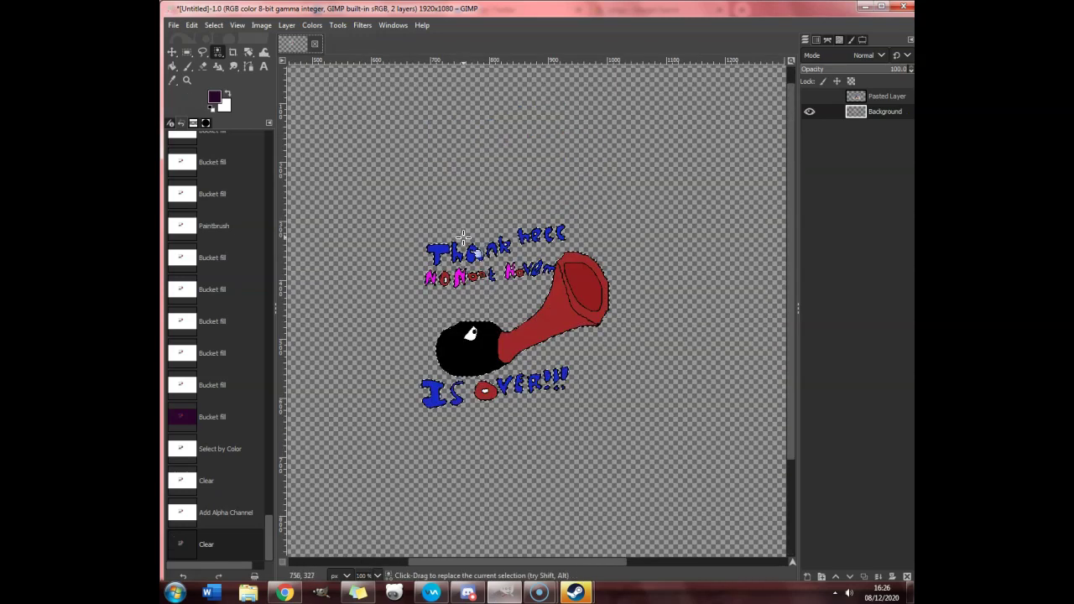
pyautogui.scroll(1, 460, 236)
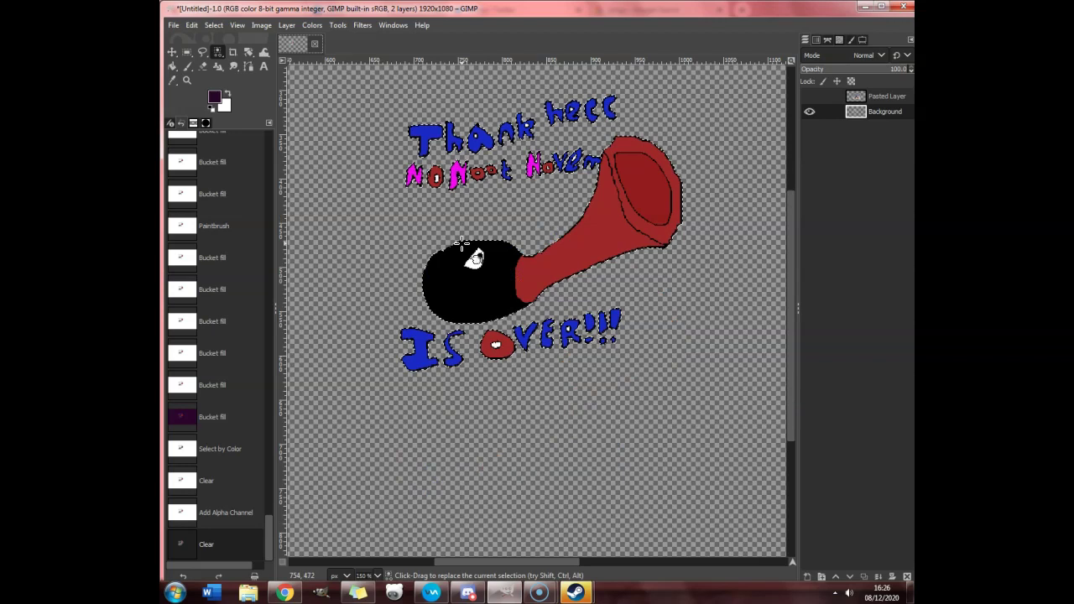